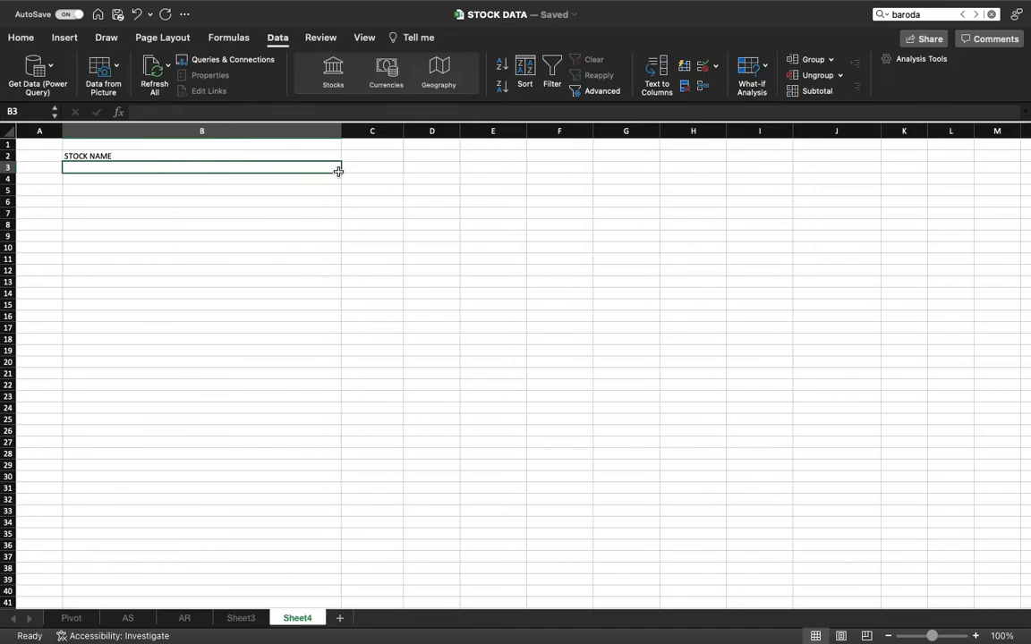
Step: Replace the header text in cell B2 with STOCK SYMBOL
double_click(302, 157)
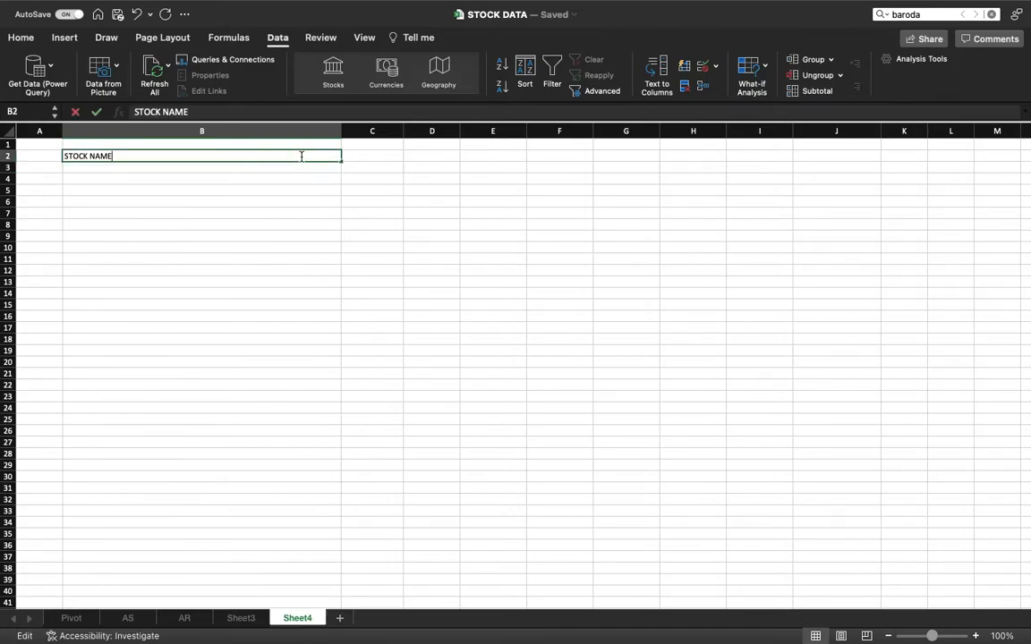
key("Escape")
key("Delete")
type("STOCK SYMBOL")
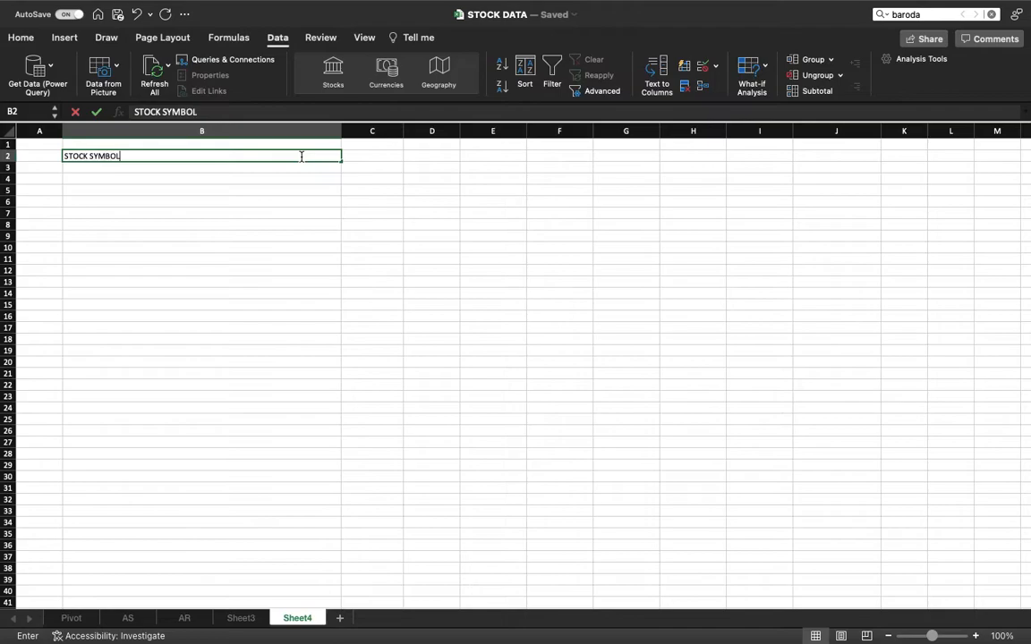
key("Return")
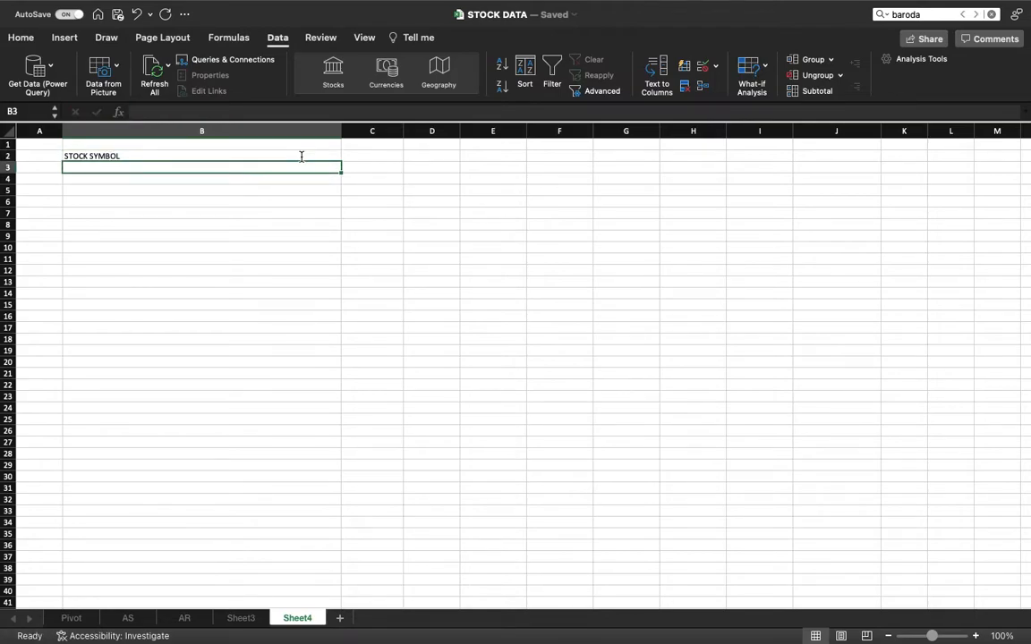
Step: Enter the stock symbols ADANIENT, ADANITRANS and BEL in cells B3 to B5
type("ADANI")
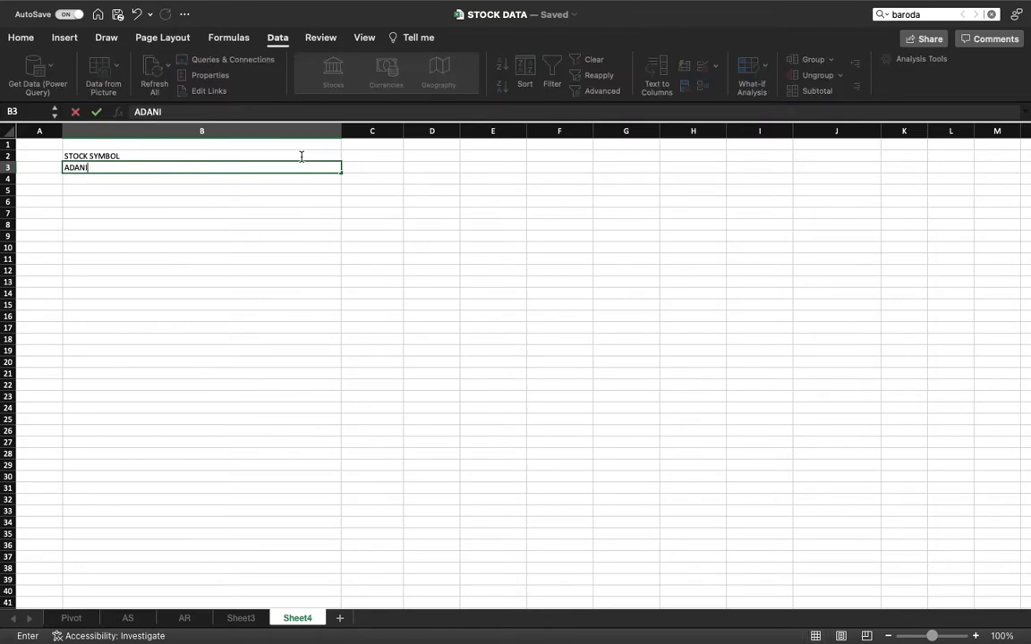
type("ENT")
key("Return")
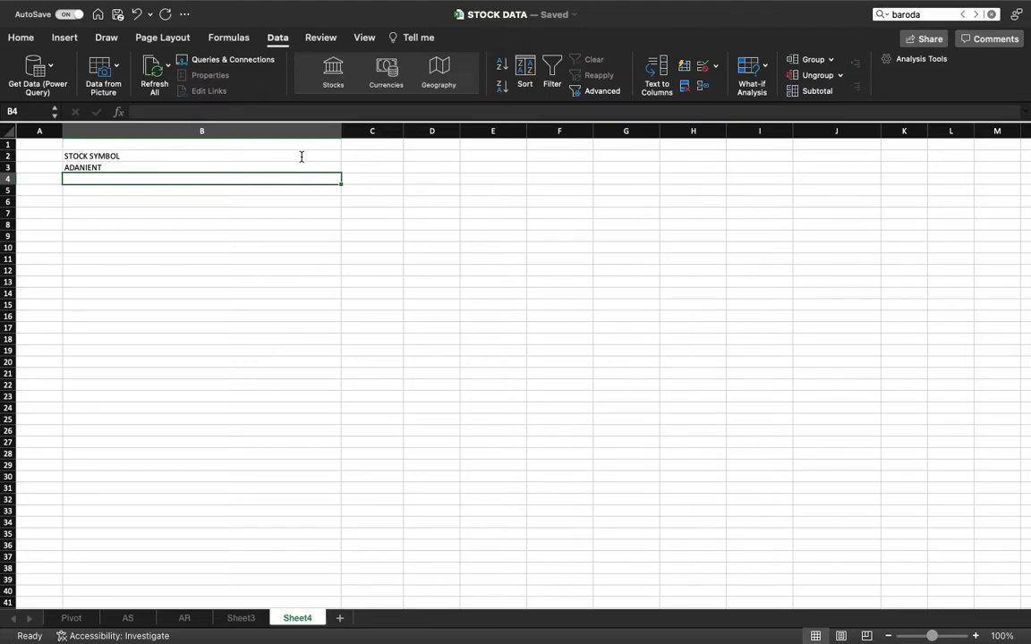
type("ADANITRANS")
key("Return")
type("BEL")
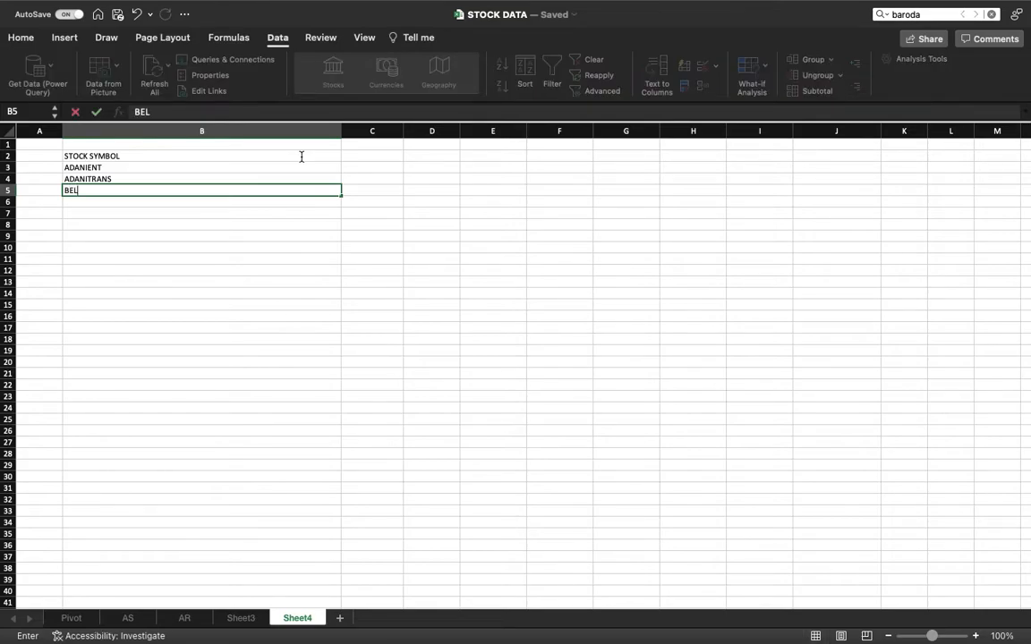
key("Return")
Step: Convert the symbols in cells B3:B5 to the Stocks data type
key("Up")
key("Up")
key("Up")
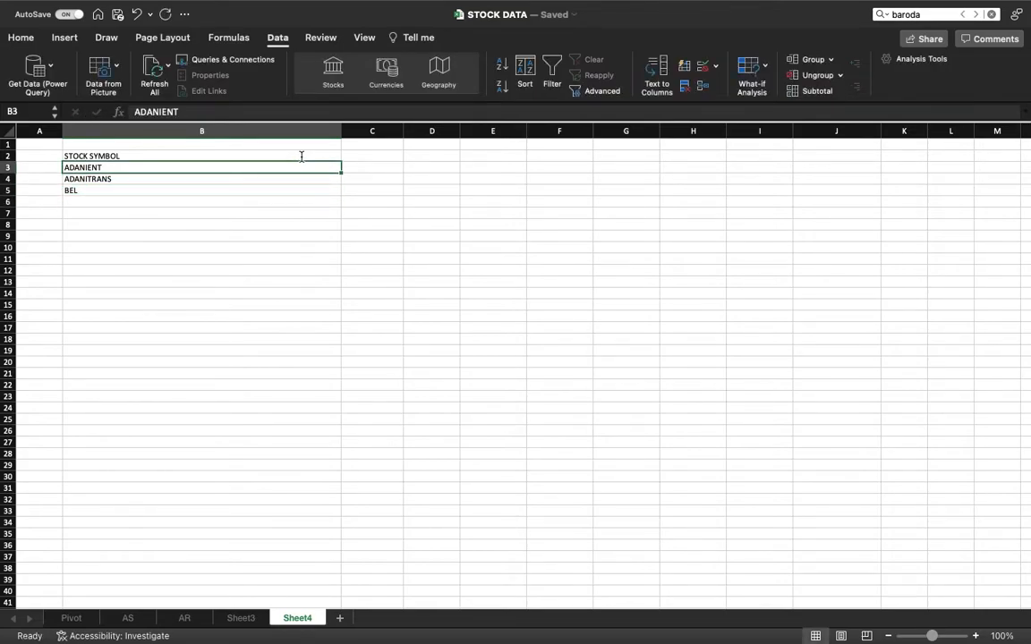
key("shift+Down")
key("shift+Down")
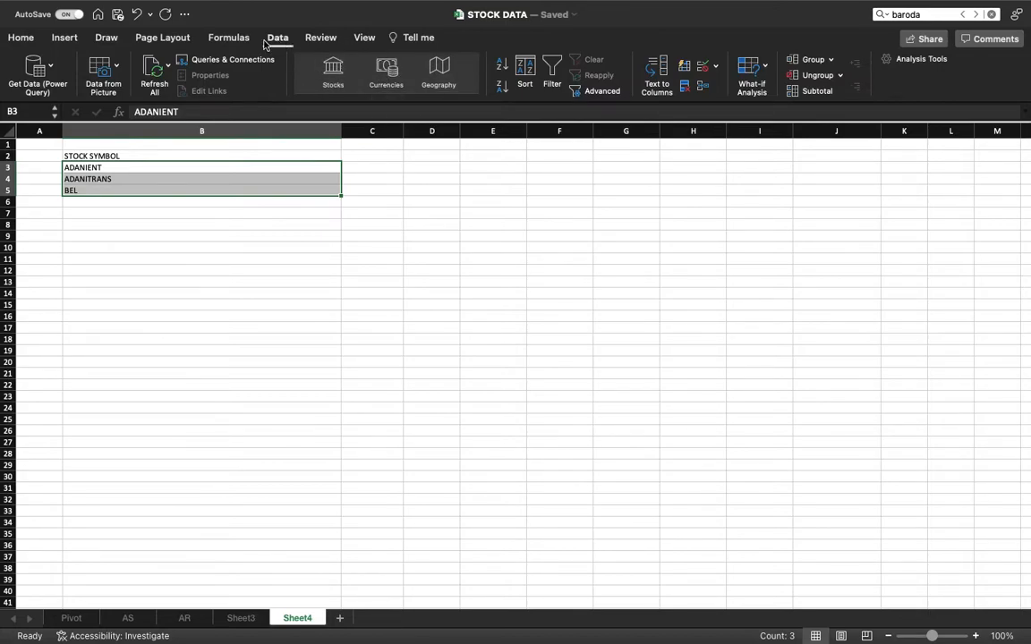
left_click(22, 38)
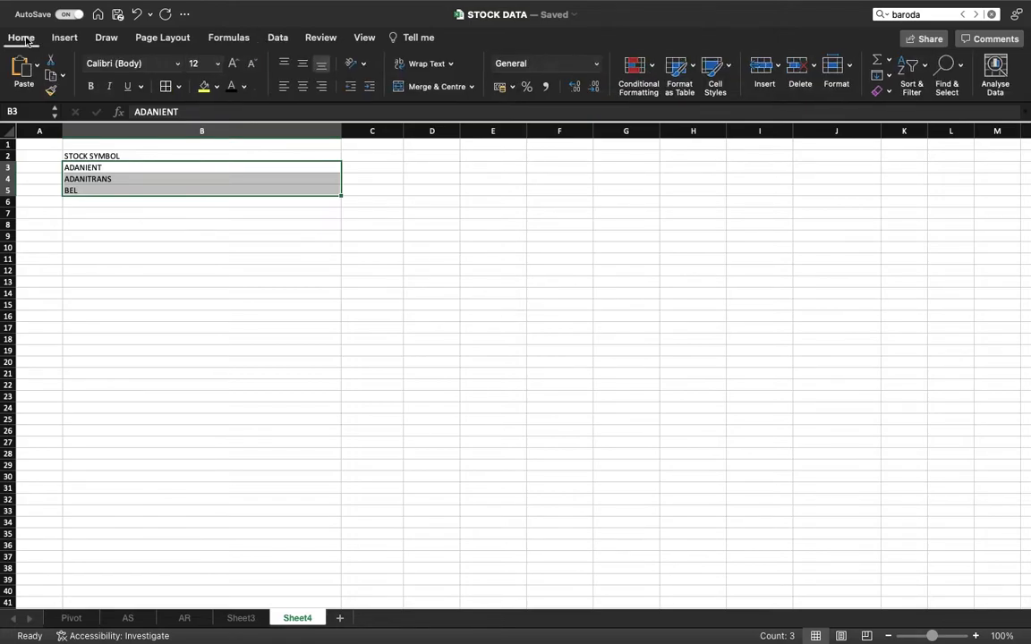
left_click(276, 39)
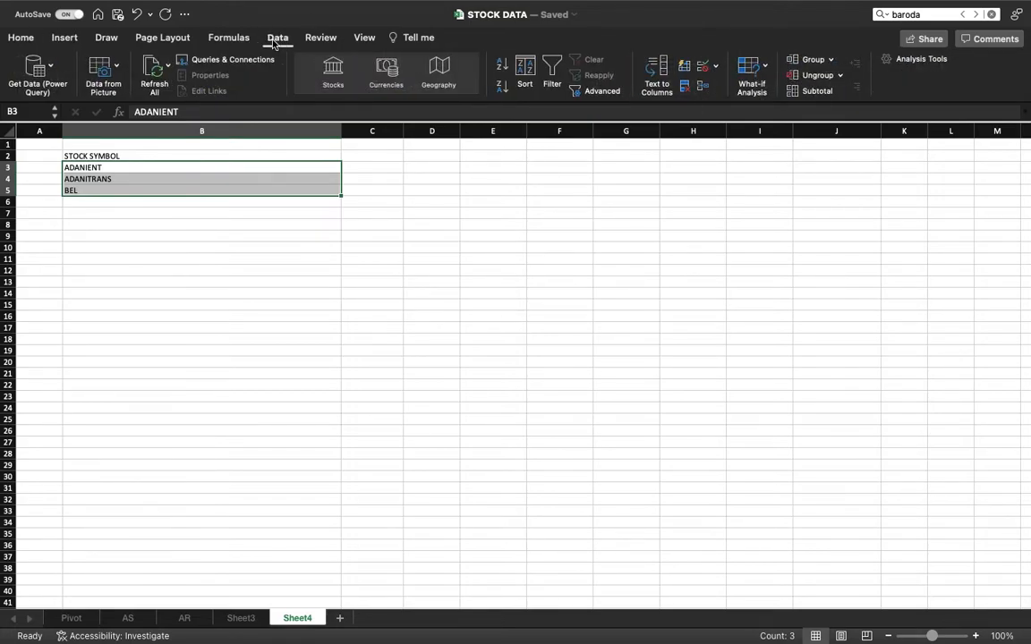
left_click(334, 79)
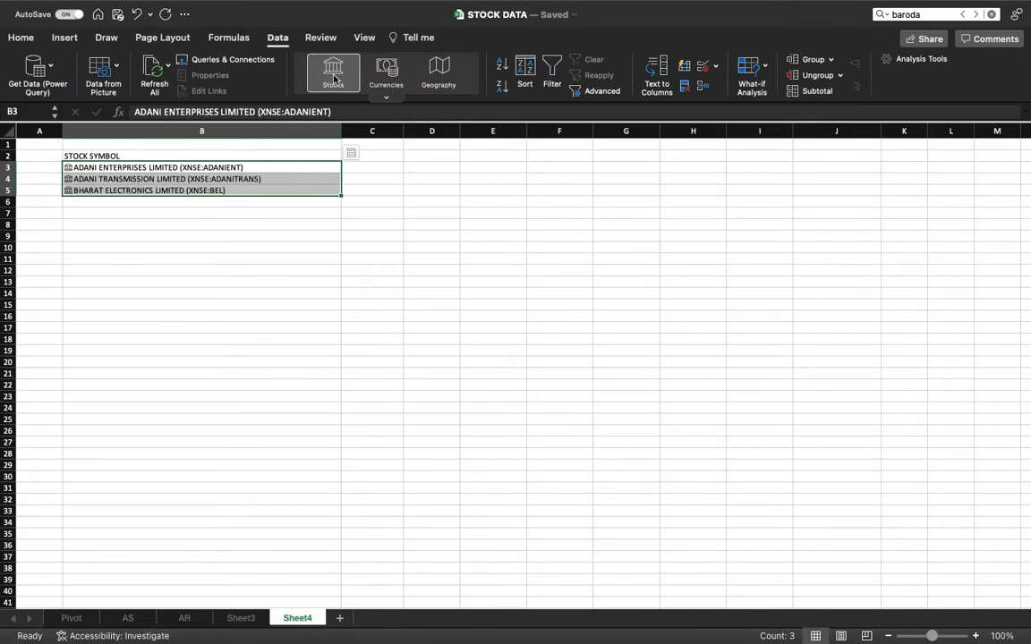
Step: Examine the converted stock entries in cells B3 to B5 one by one
left_click(277, 190)
key("Up")
key("Up")
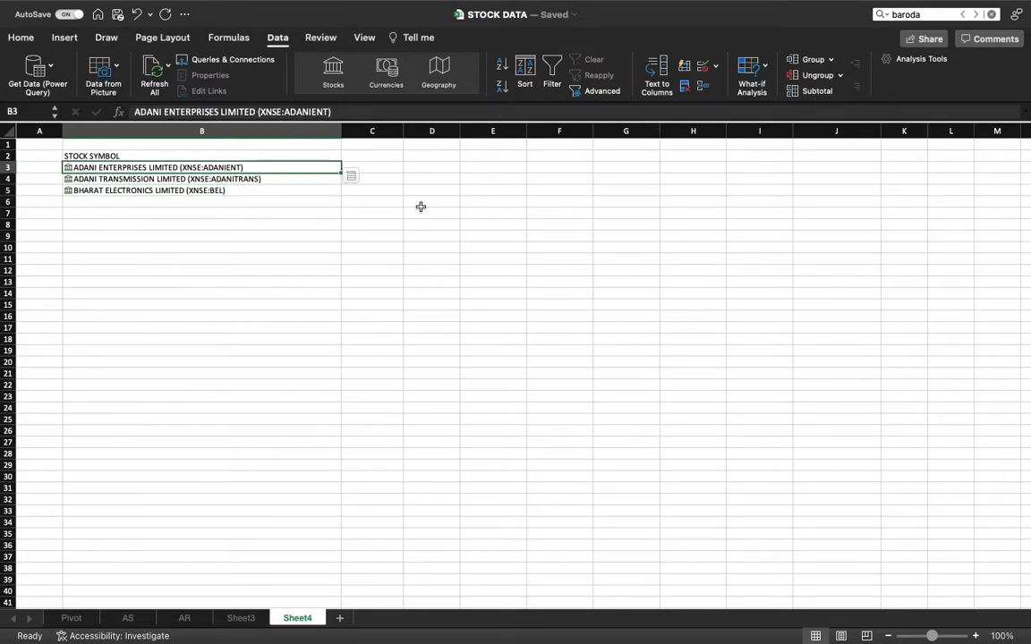
key("Down")
key("Down")
key("Down")
key("Up")
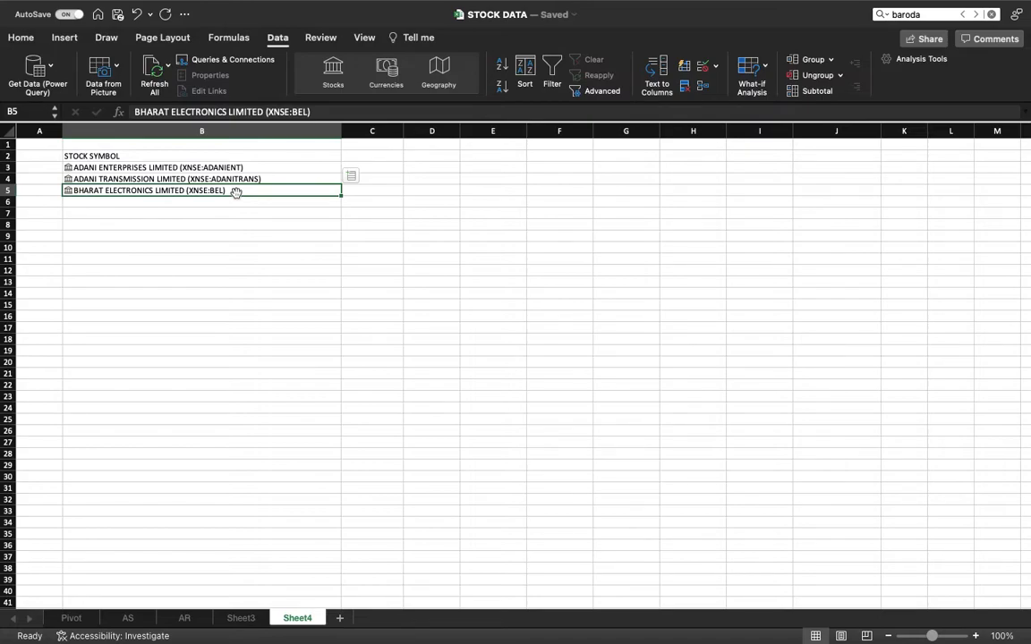
key("Up")
key("Up")
Step: Enter the symbol BEL in cell B6, directly below the converted stocks
key("Down")
key("Down")
key("Down")
type("BEL")
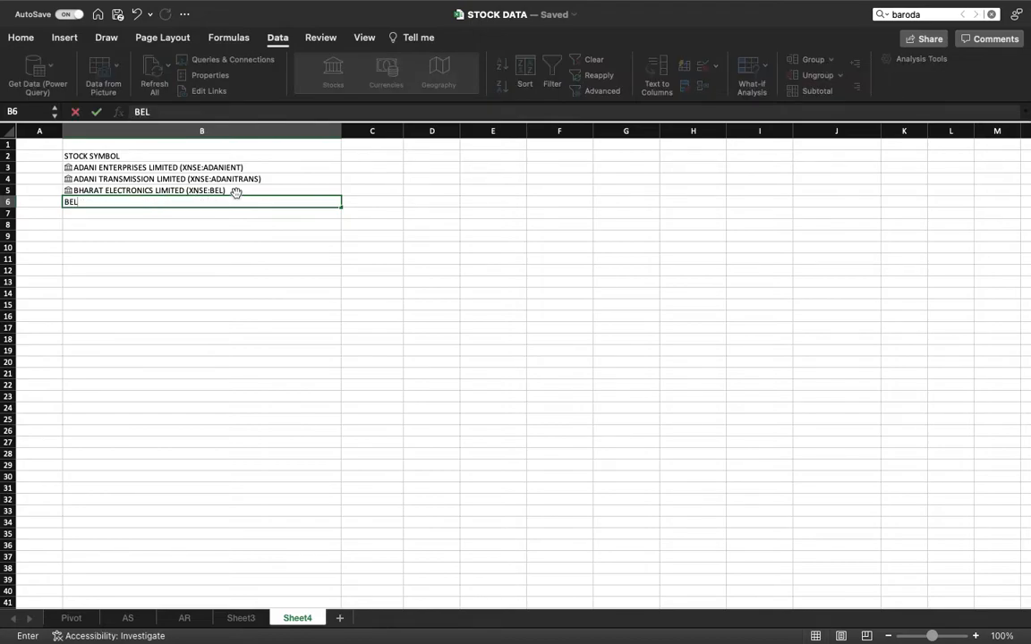
key("Return")
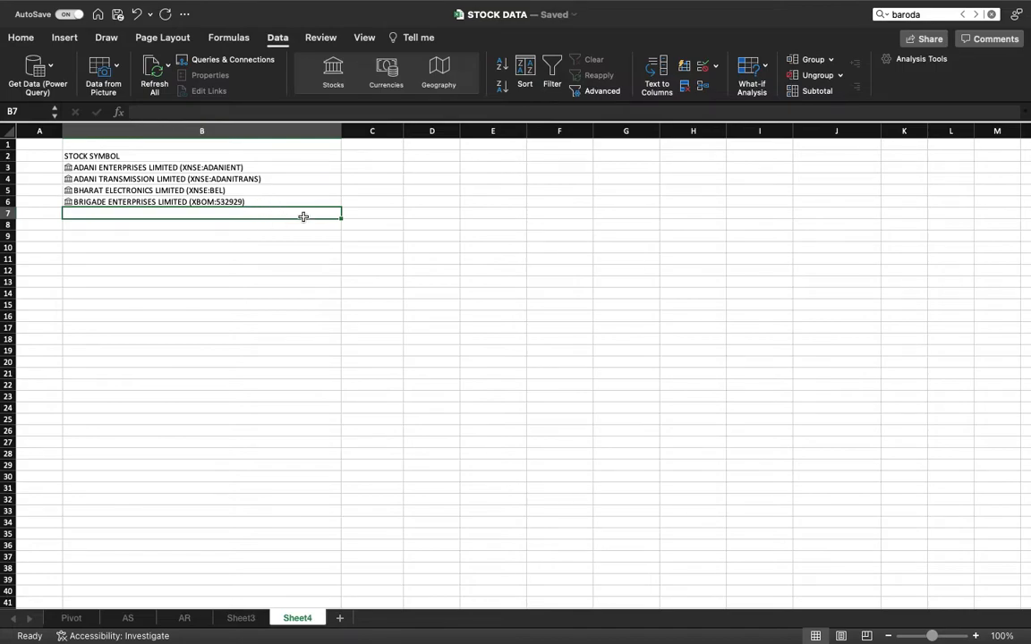
key("Up")
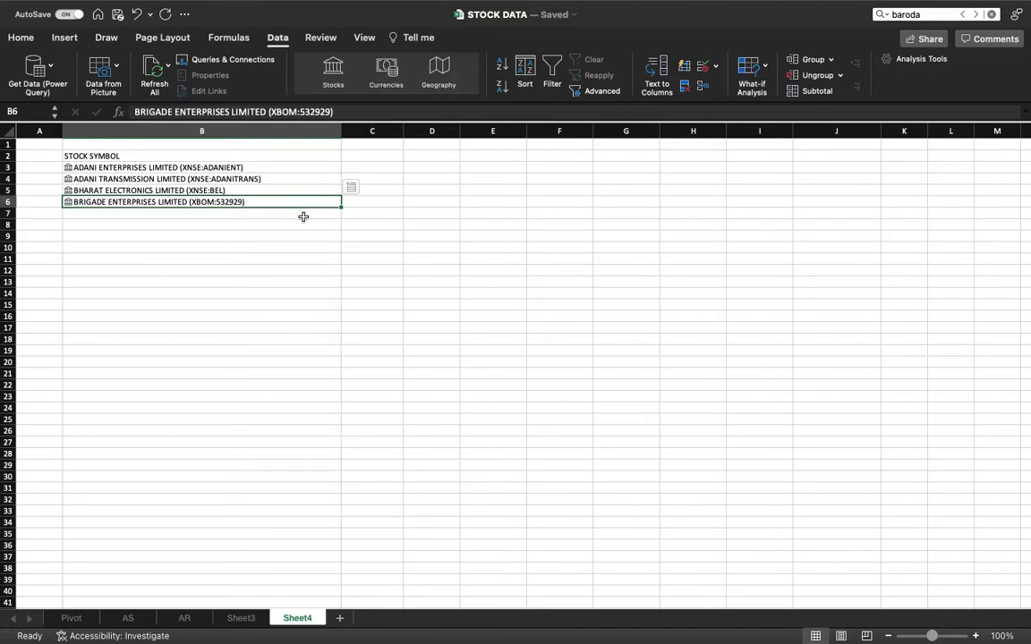
key("Down")
key("Down")
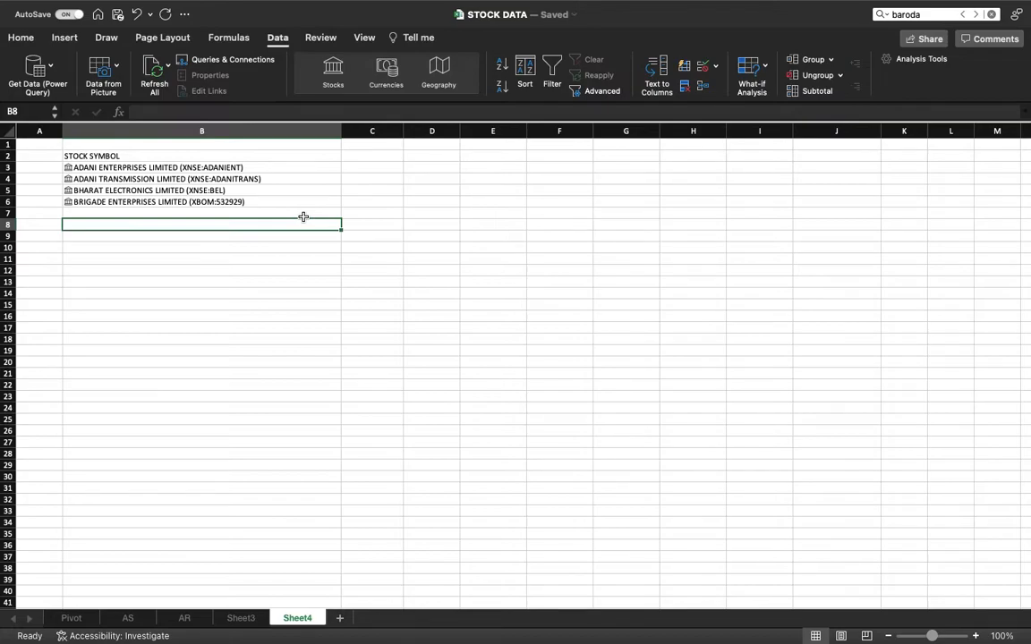
key("Up")
key("Up")
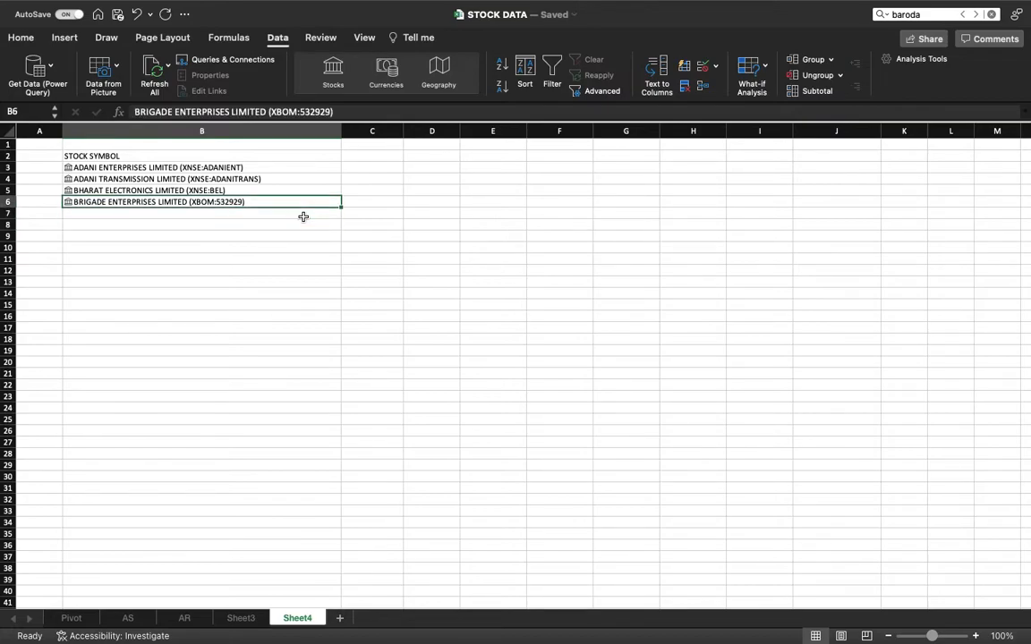
Step: Enter BEL in cell B8 and convert it to the Stocks data type, choosing Bharat Electronics Limited on the National Stock Exchange of India
key("Down")
key("Down")
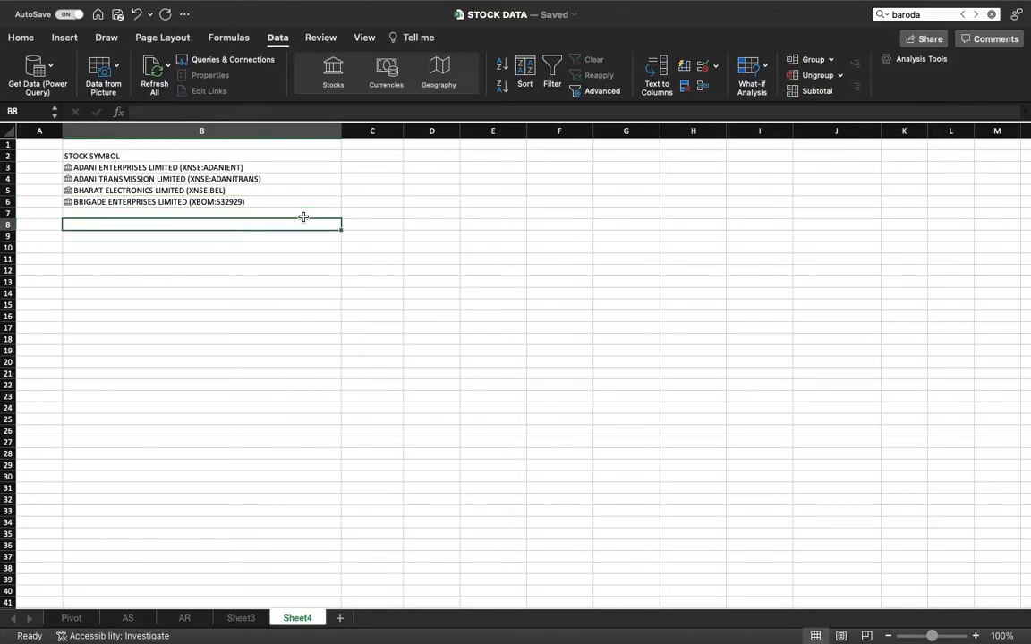
type("BEL")
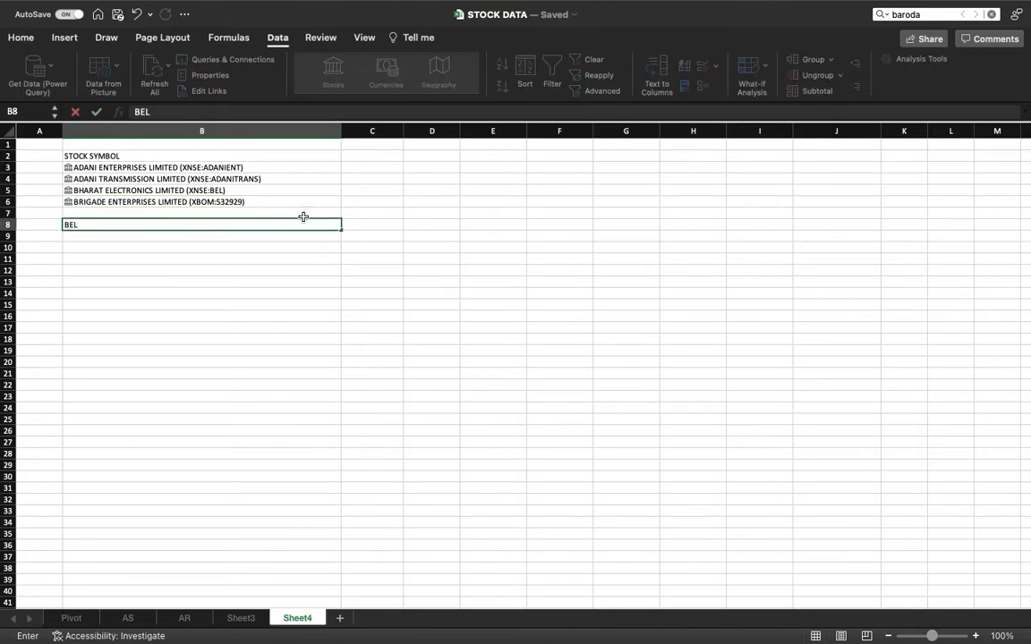
key("Return")
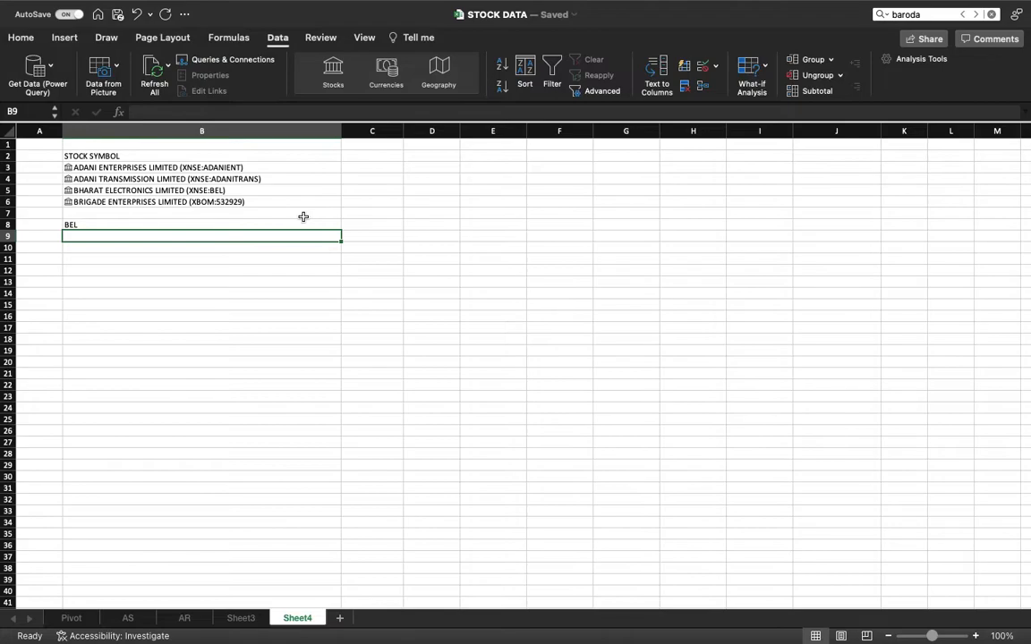
key("Up")
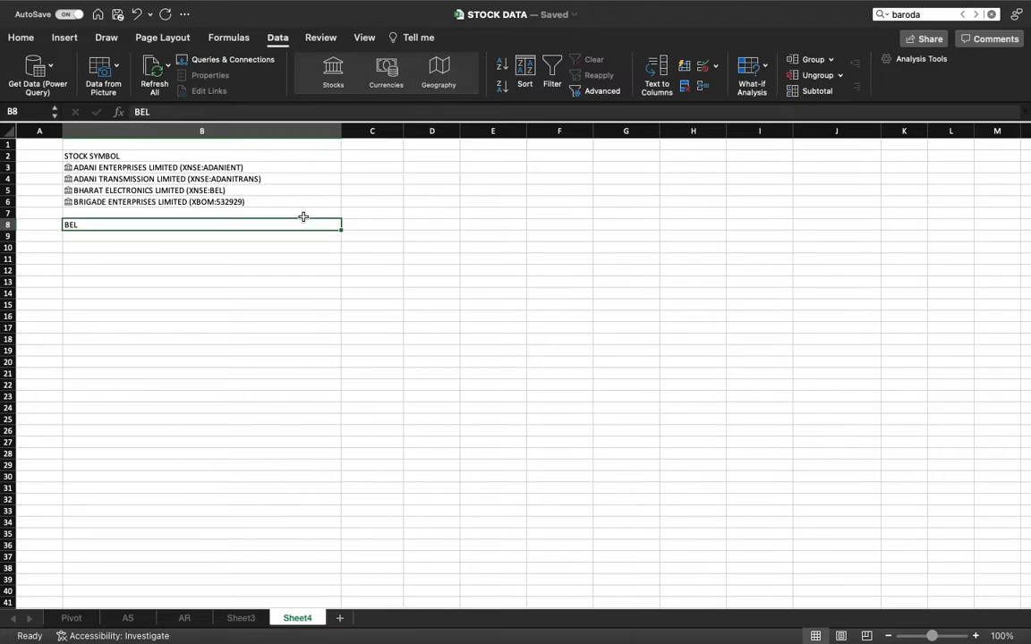
left_click(332, 80)
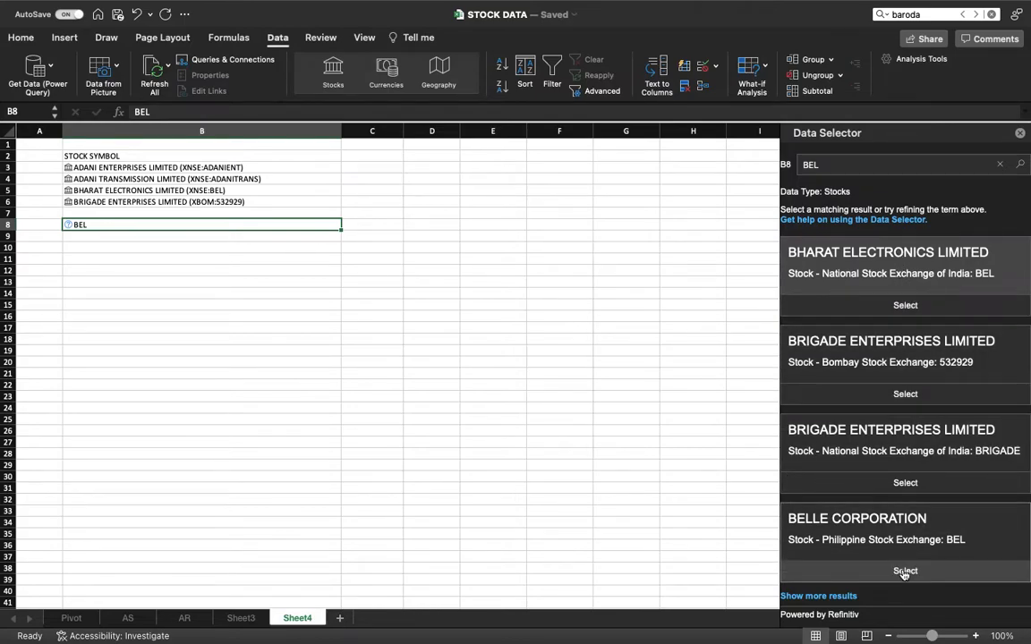
left_click(906, 305)
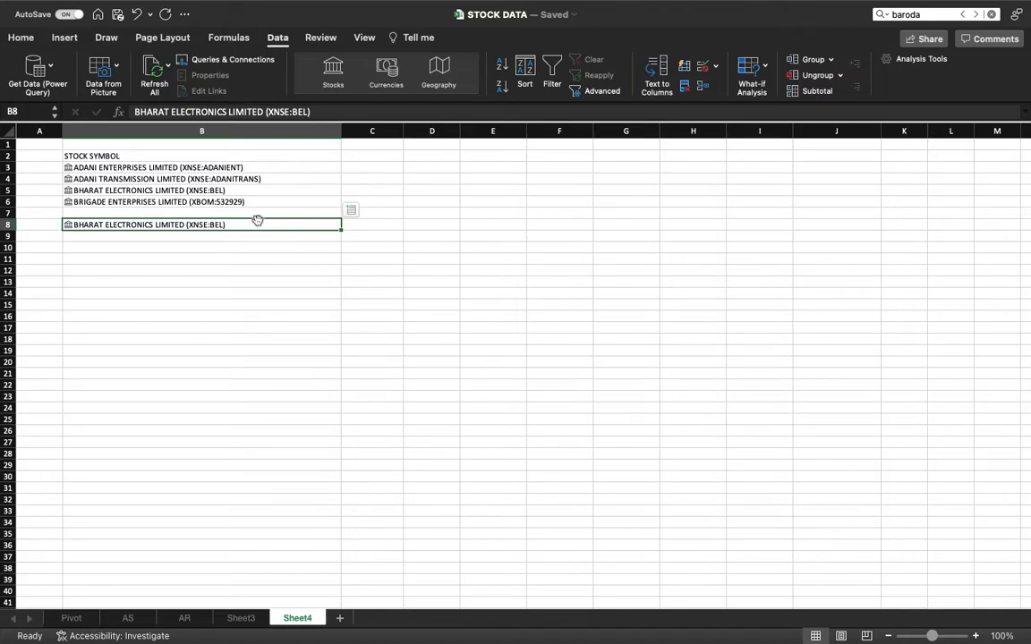
Step: Enter the formula =B3.Exchange in cell C3 to retrieve the first stock's exchange
left_click(363, 168)
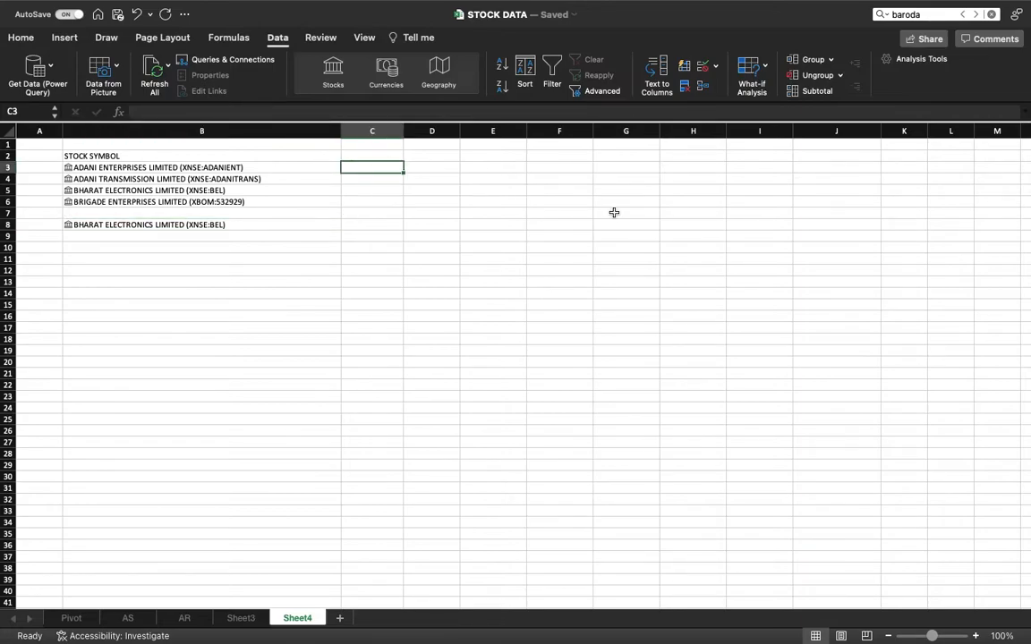
type("=")
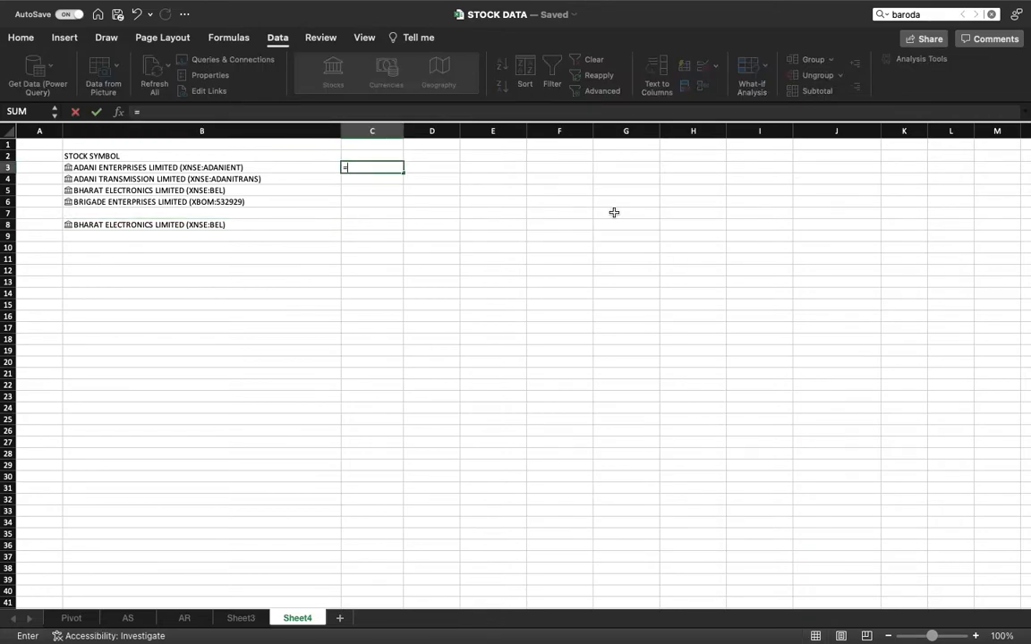
key("Left")
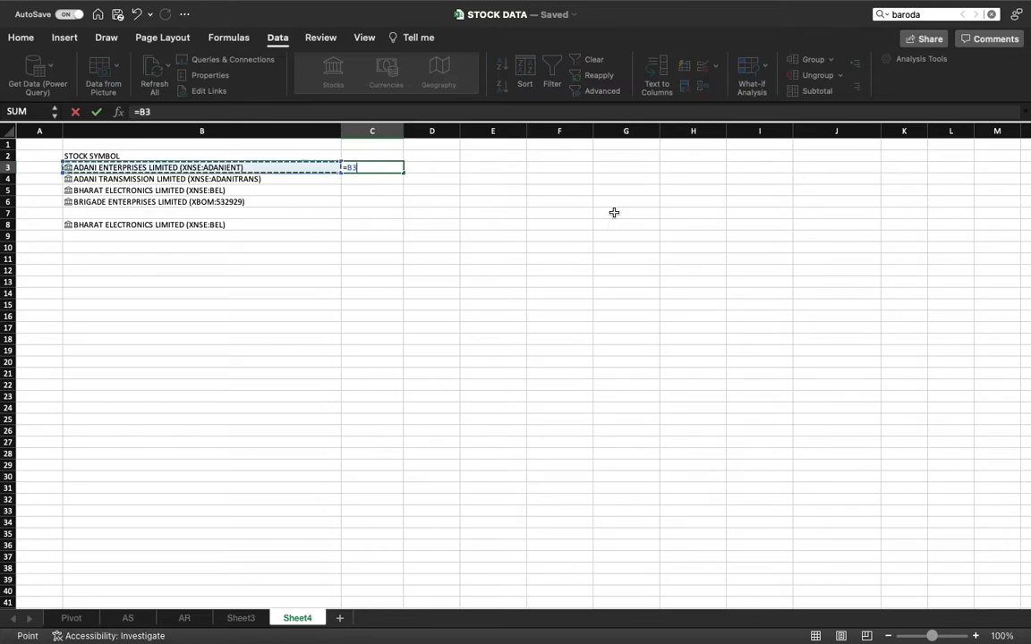
type(".")
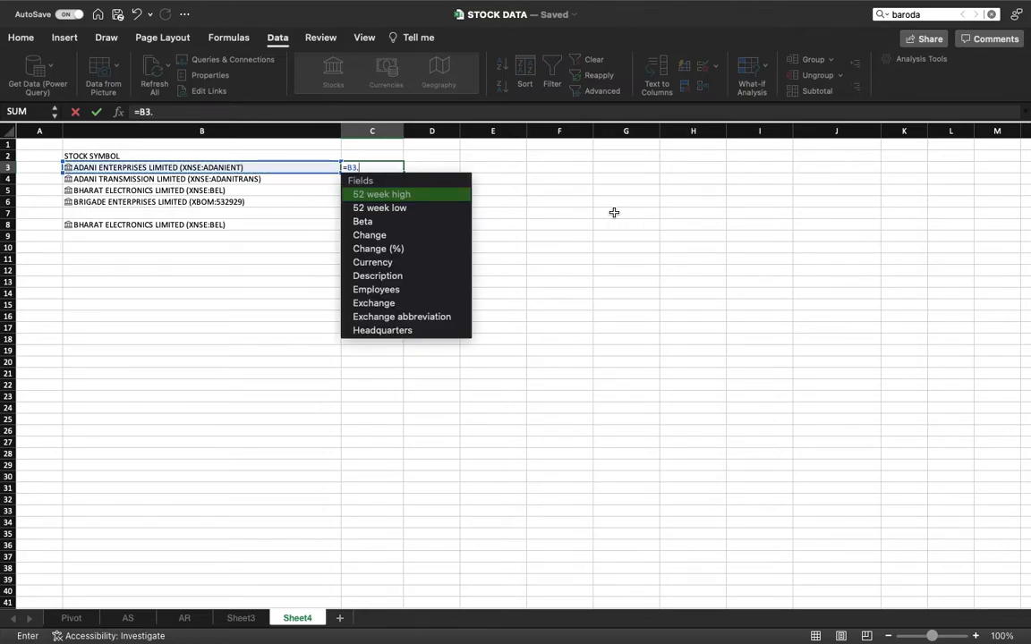
scroll(453, 224, "down", 5)
scroll(447, 225, "down", 3)
scroll(448, 224, "up", 6)
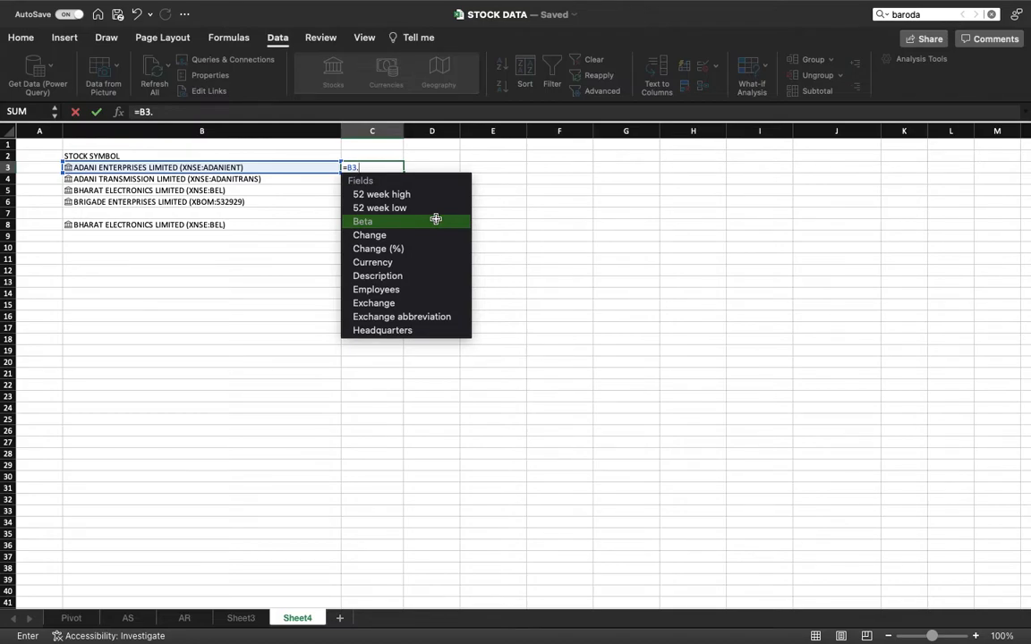
double_click(421, 303)
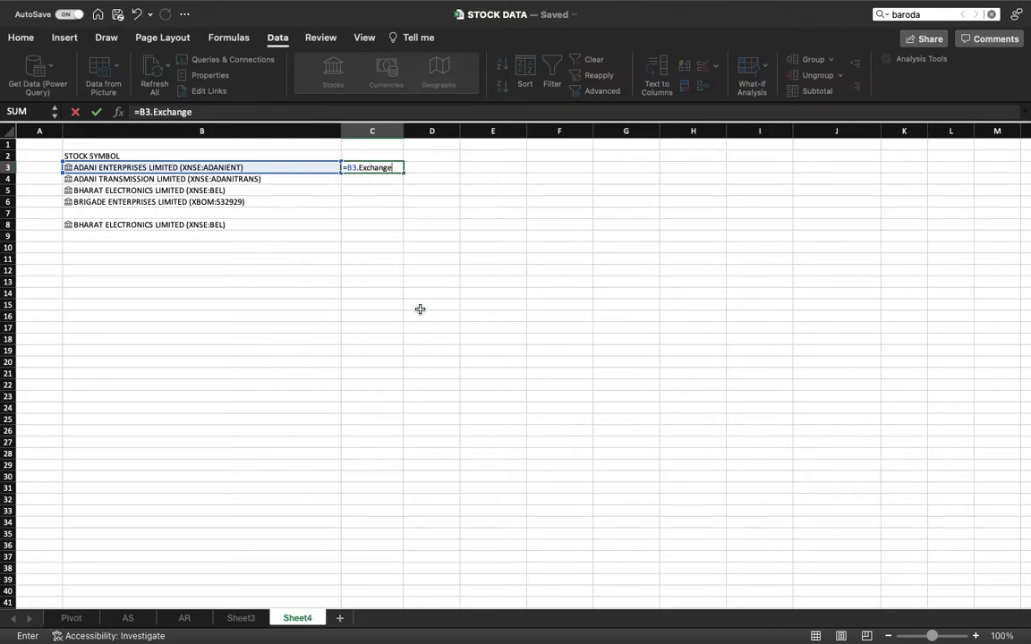
key("Return")
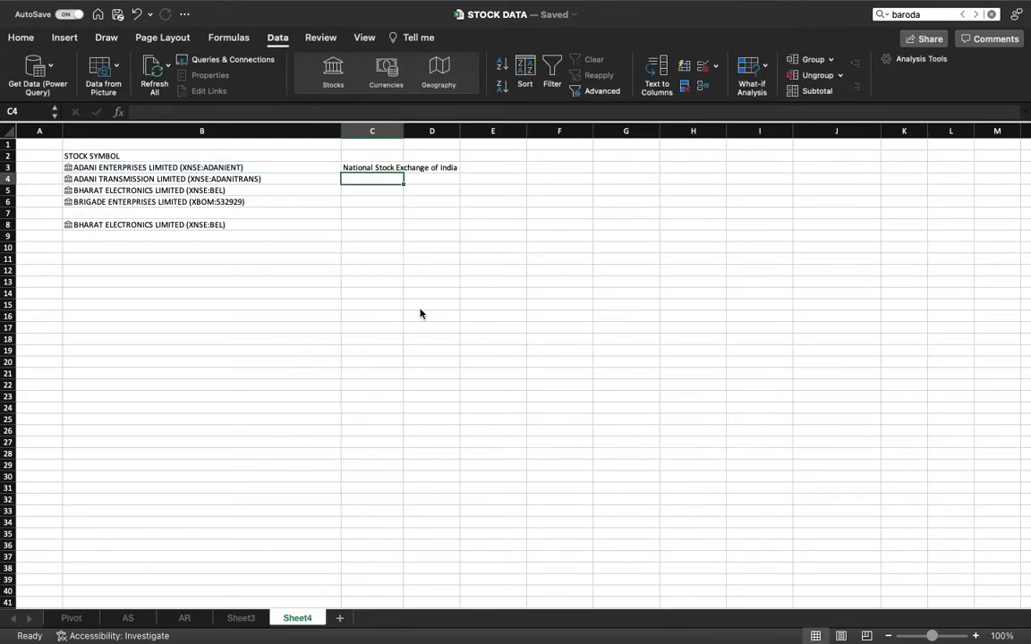
Step: Fill the exchange formula from C3 down to C8
key("Up")
left_click_drag(403, 172, 403, 230)
key("Down")
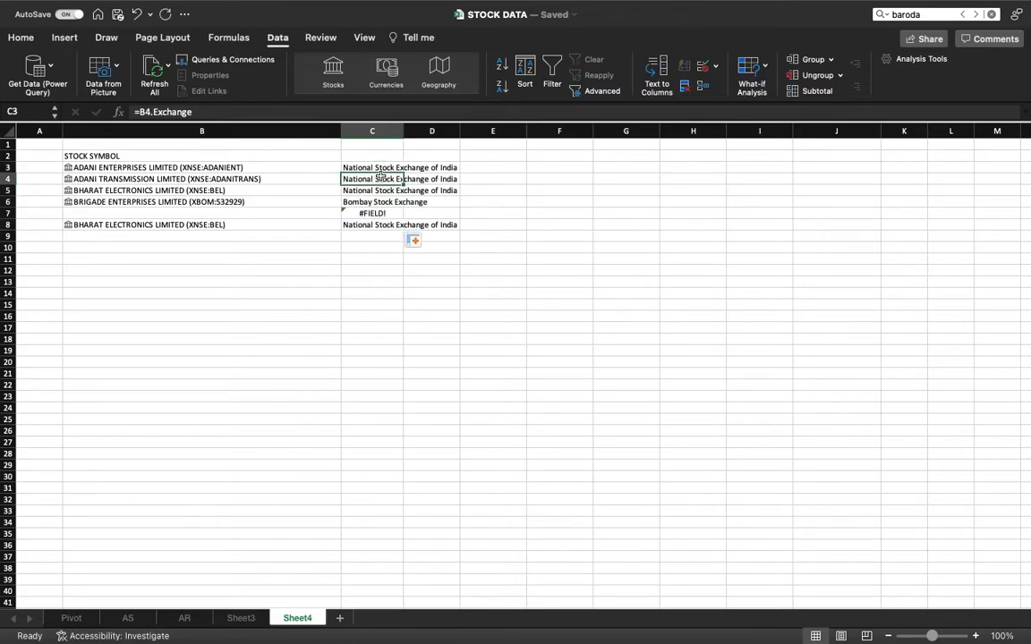
Step: Delete row 7, the row without a stock in column B
left_click(6, 213)
right_click(6, 213)
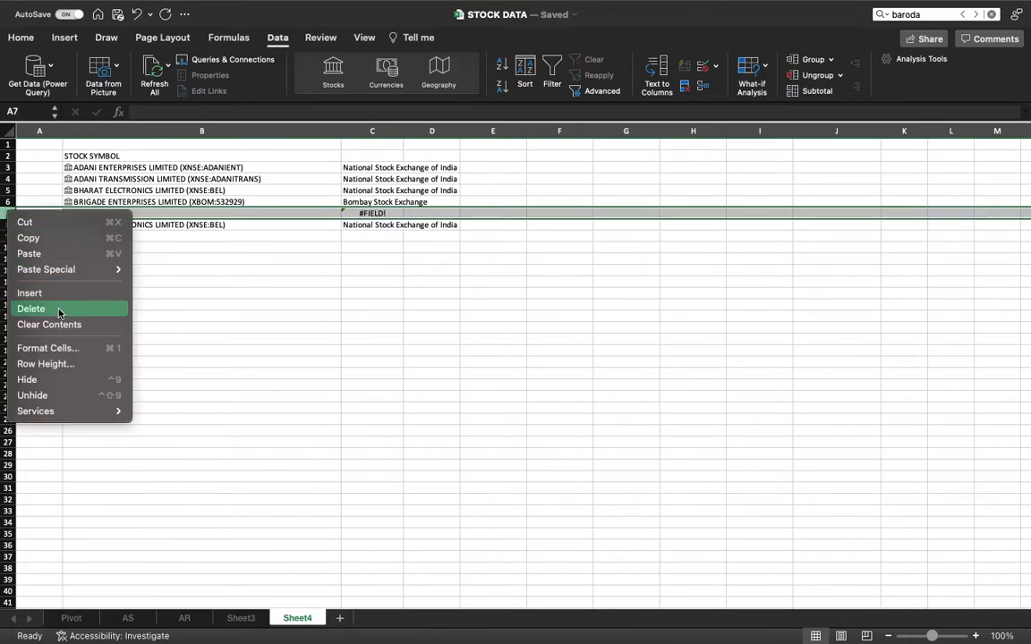
left_click(52, 277)
Step: Delete rows 6 and 7, which hold Brigade Enterprises and the duplicate Bharat Electronics entry
left_click(382, 230)
key("Up")
key("Up")
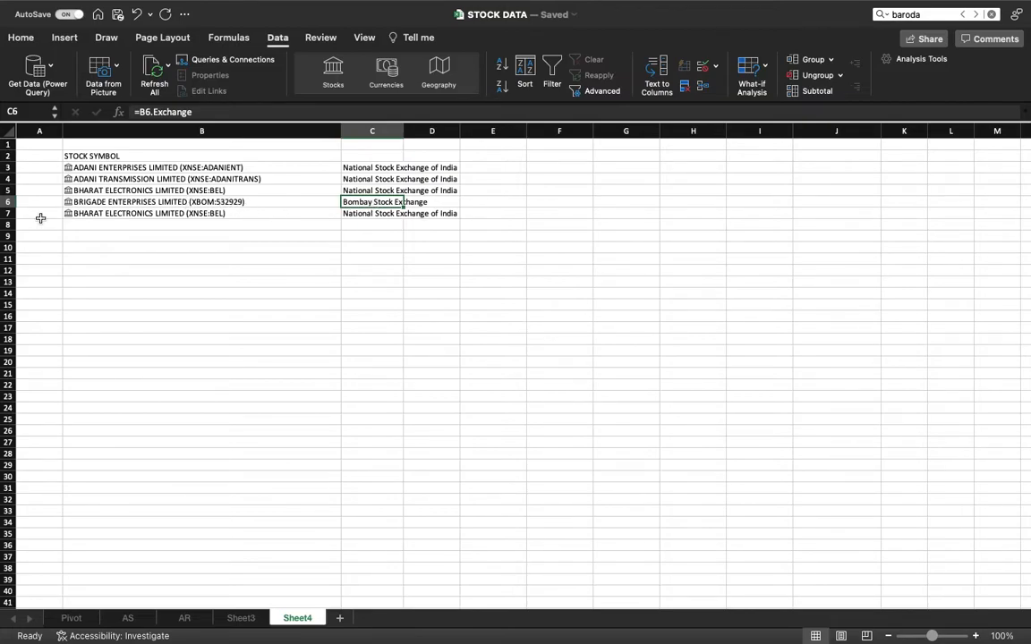
left_click(8, 202)
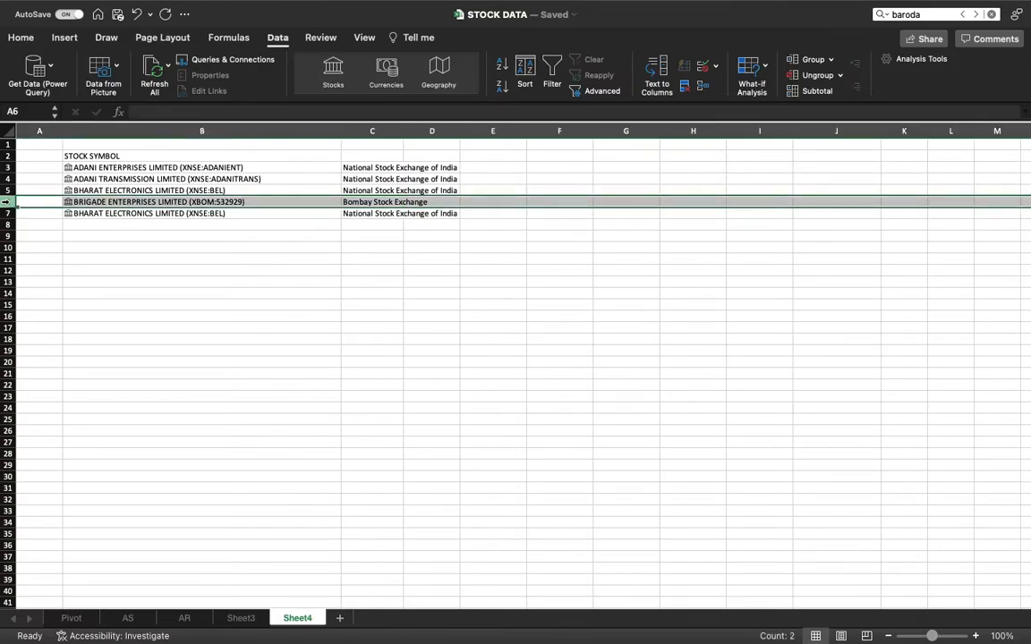
key("shift+Down")
right_click(7, 201)
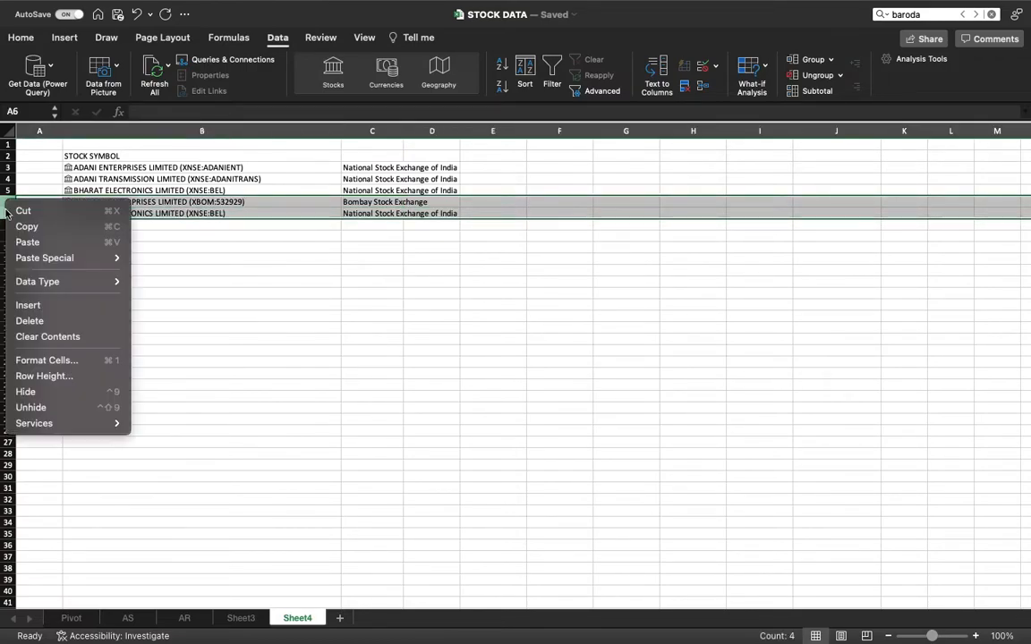
left_click(40, 289)
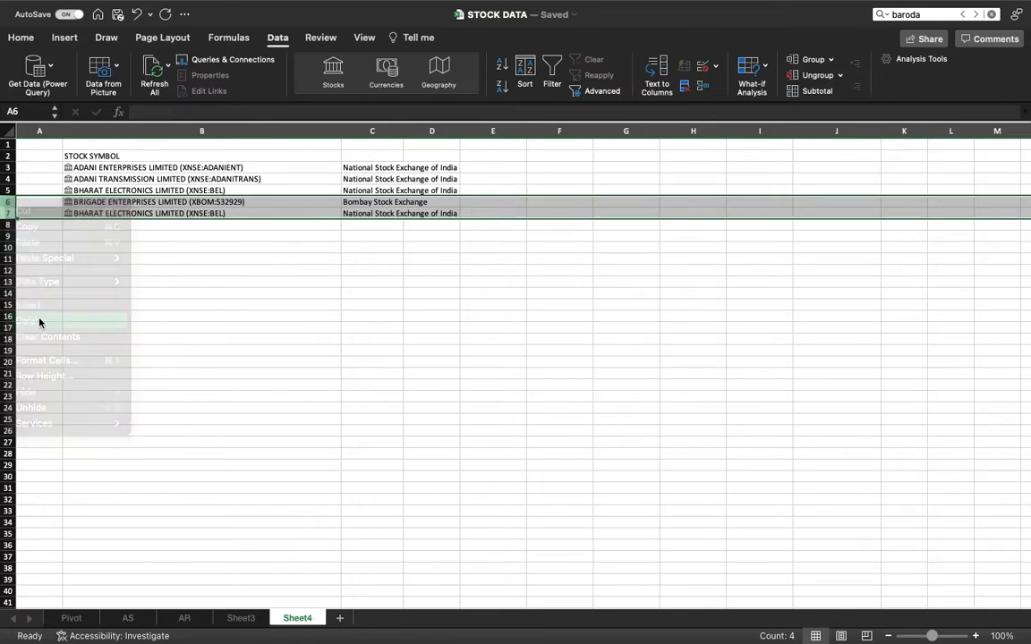
Step: AutoFit column C to its contents and enter the header EXCHANGE in cell C2
double_click(402, 132)
left_click(411, 159)
type("EX")
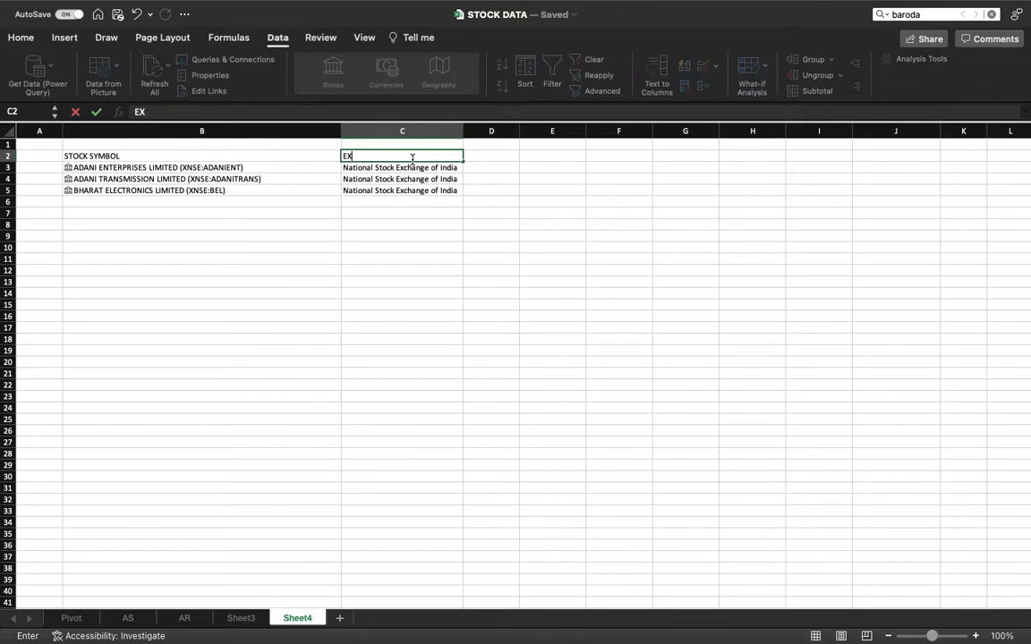
type("CHANGE")
key("Return")
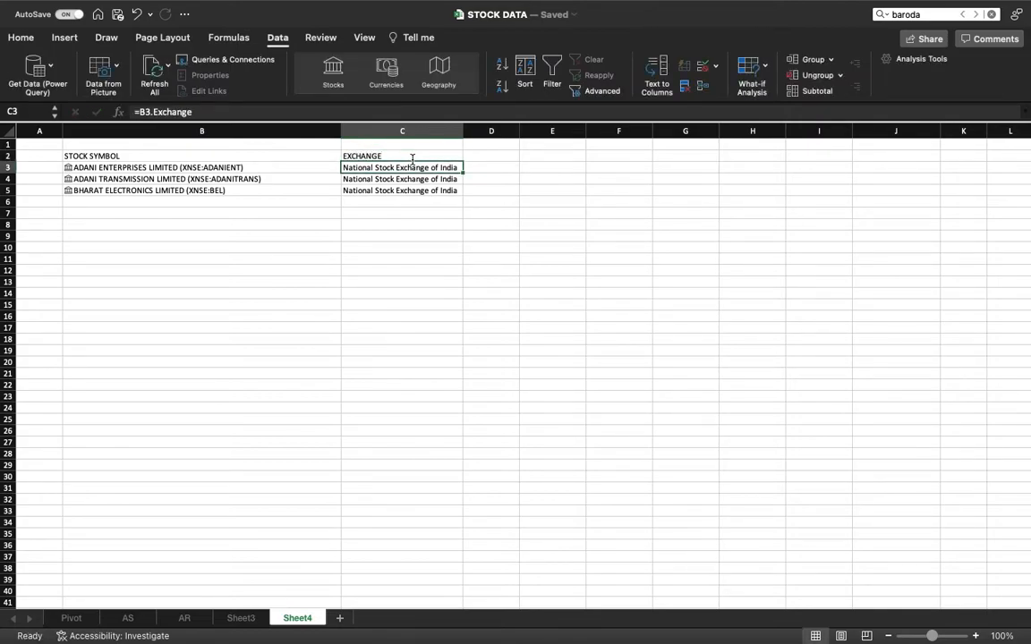
Step: Insert the Open field of the Adani Enterprises stock in B3 into cell D3
left_click(248, 167)
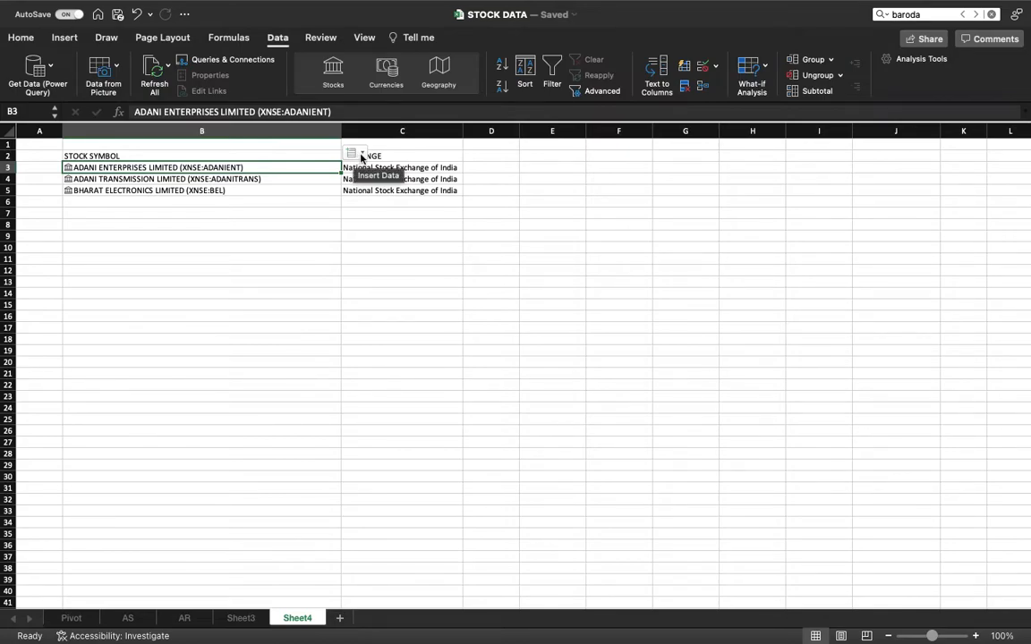
left_click(360, 156)
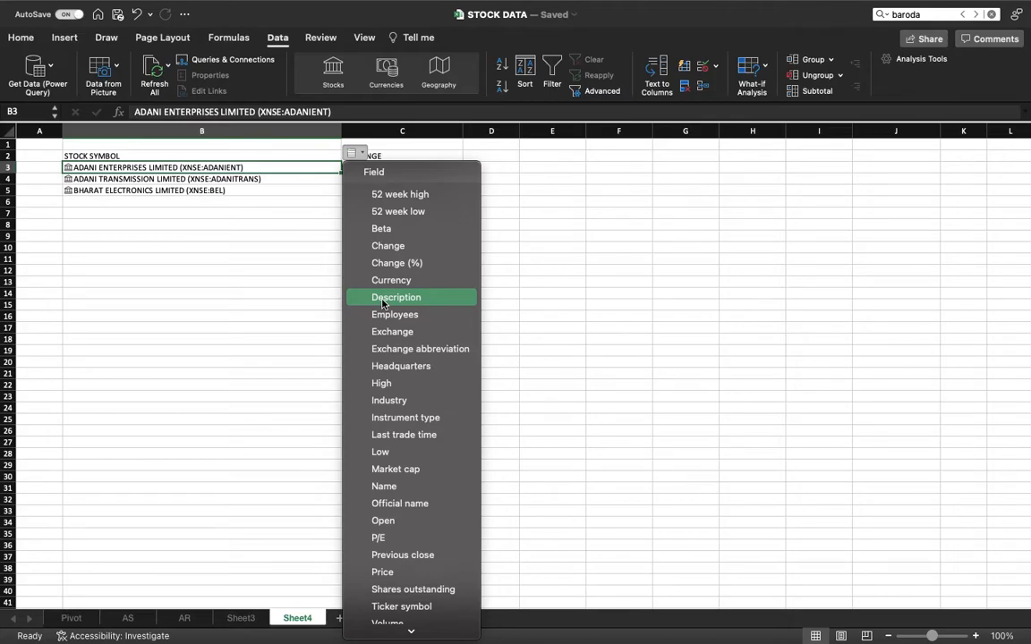
scroll(400, 382, "down", 1)
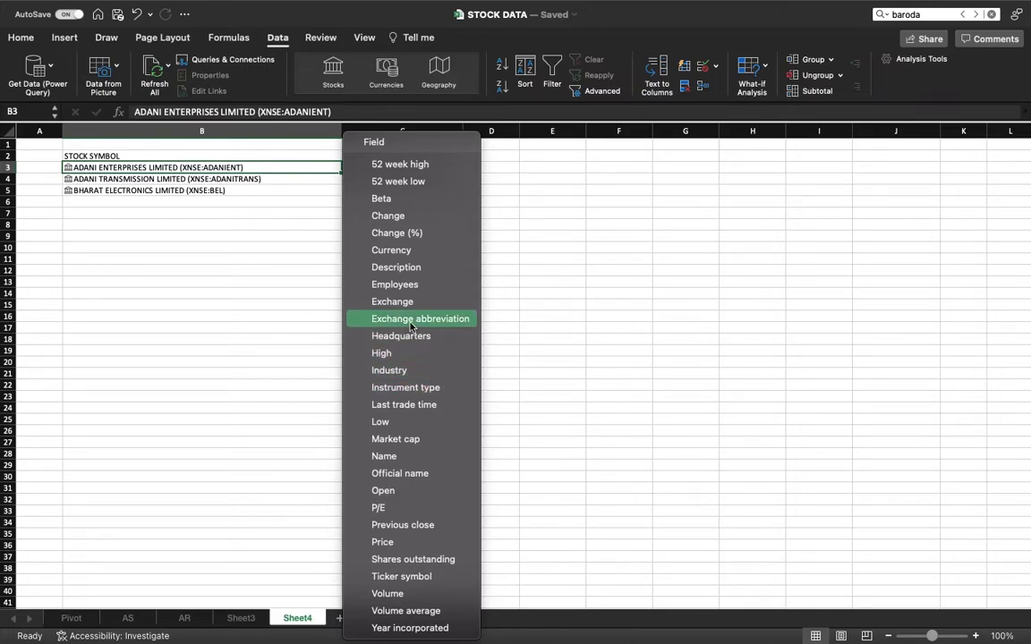
left_click(406, 491)
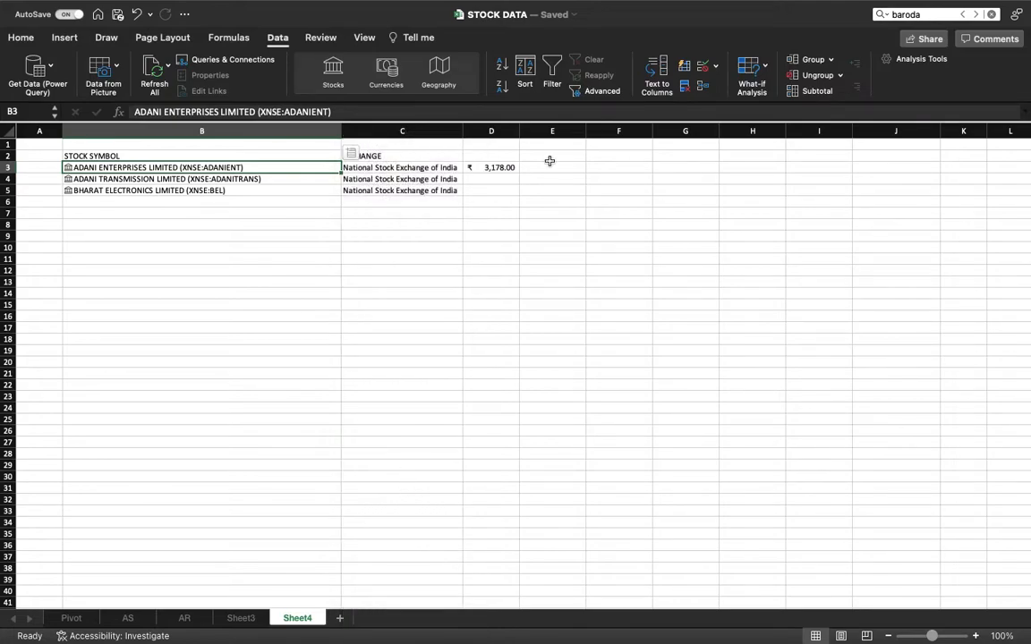
left_click(502, 166)
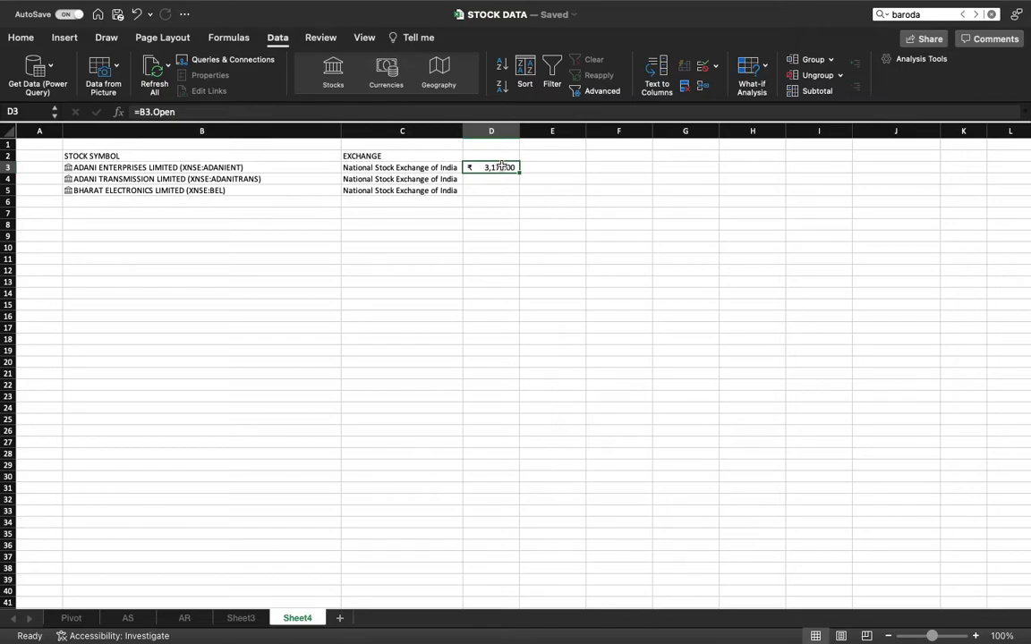
Step: Insert the 52 week high field of the Adani Enterprises stock in B3 into cell E3
left_click(314, 165)
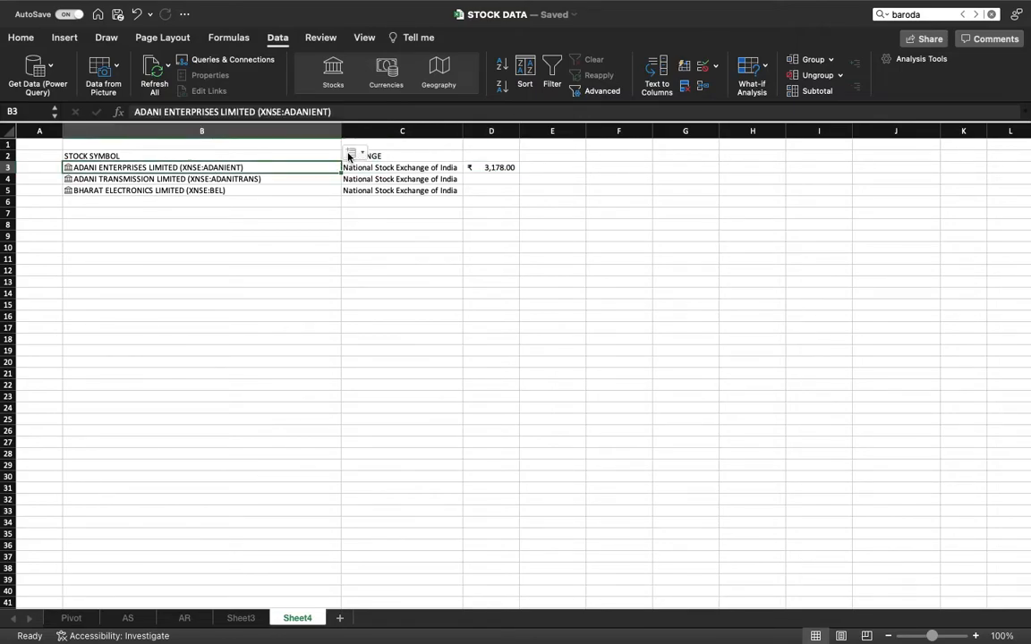
left_click(350, 154)
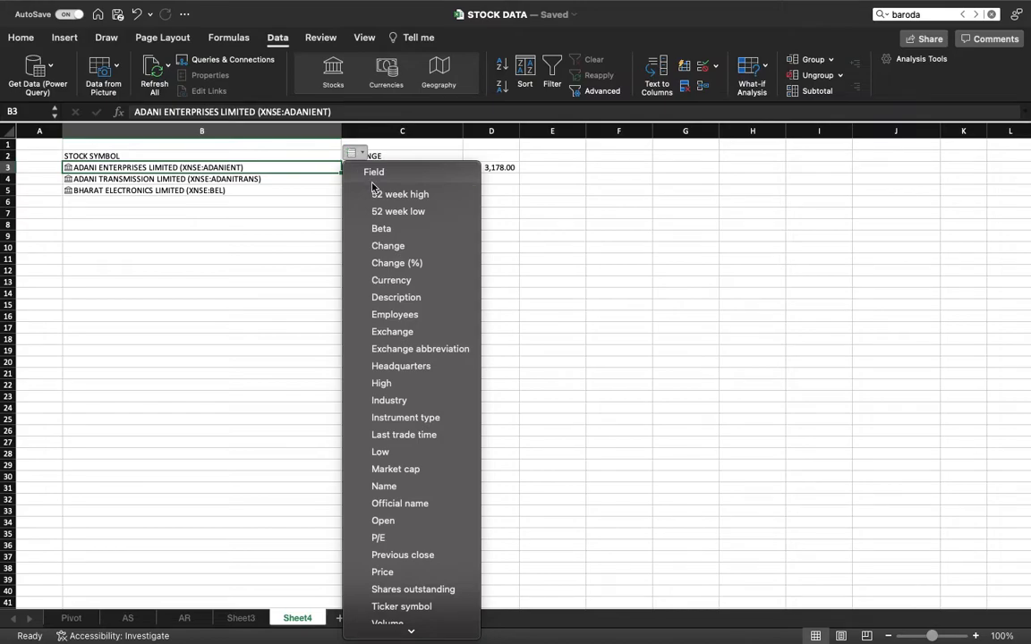
left_click(399, 195)
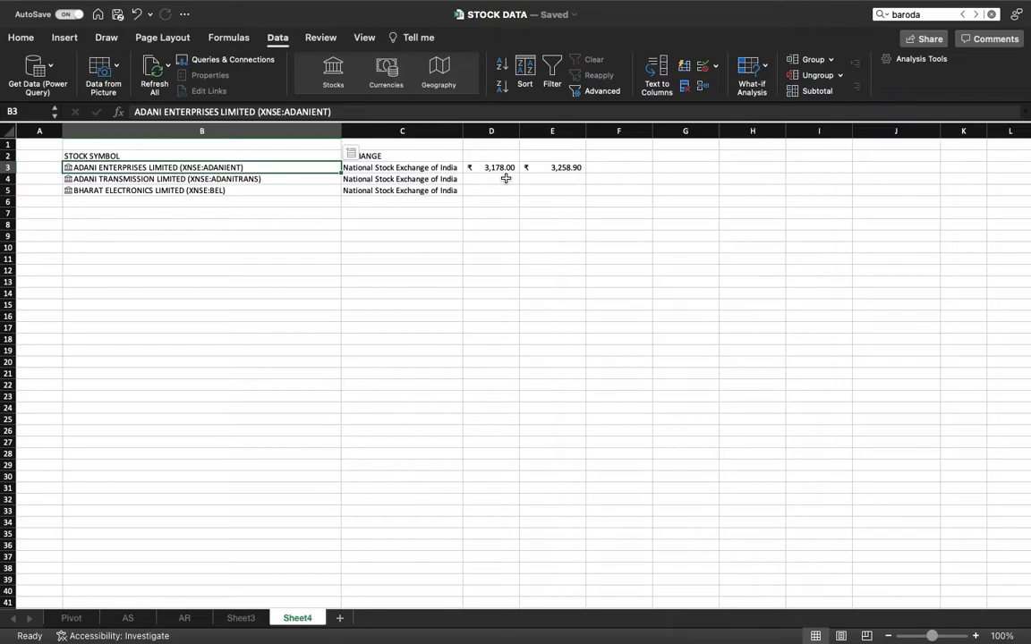
Step: Enter the header 52 WEEK LOW in cell F2
key("Up")
key("Up")
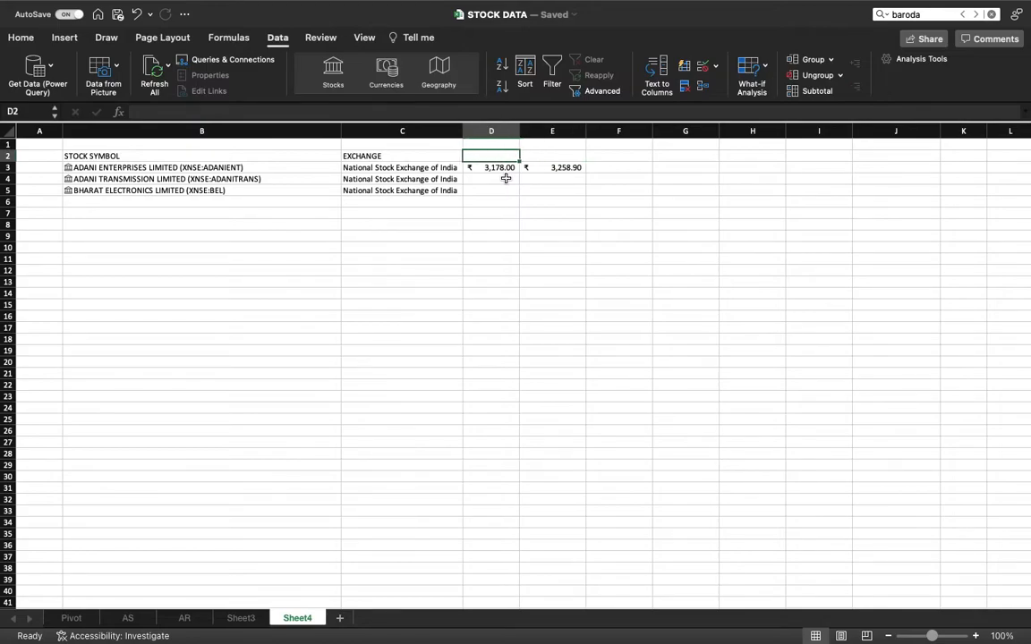
key("Right")
key("Right")
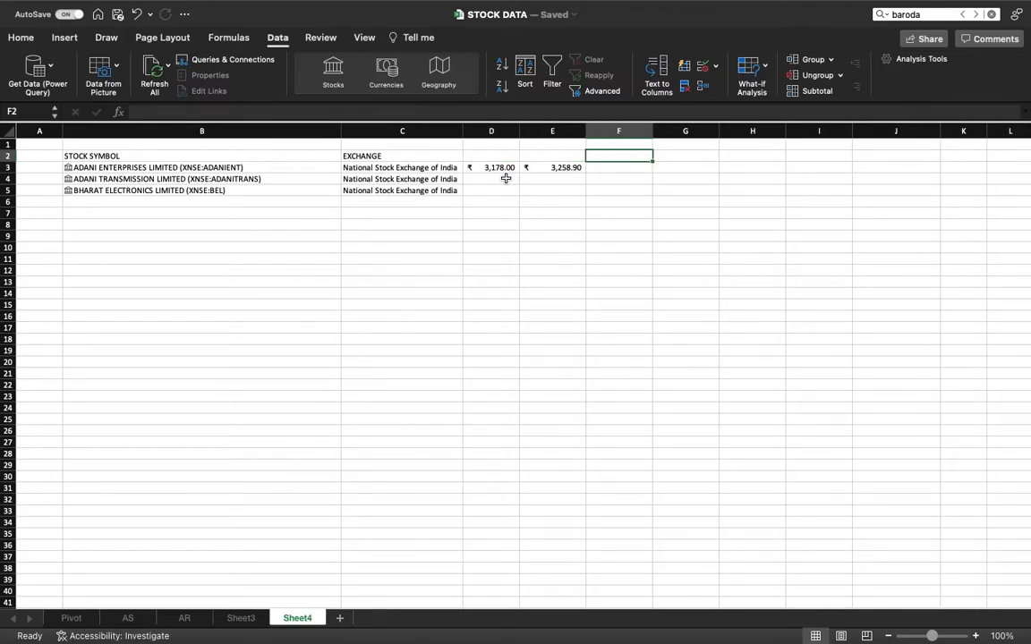
type("%@ WIT")
key("BackSpace")
key("BackSpace")
key("BackSpace")
key("BackSpace")
key("BackSpace")
key("BackSpace")
type("52 WEEK LOW")
key("Return")
Step: Enter the formula =B3.[52 week low] in cell F3
type("=")
key("Left")
key("Left")
key("Left")
key("Left")
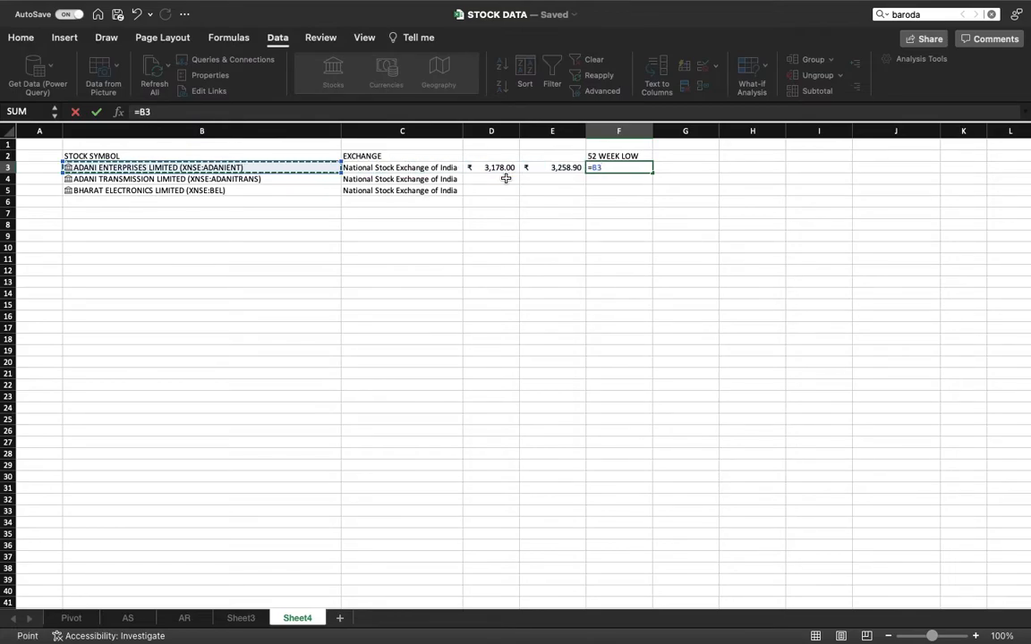
type(".")
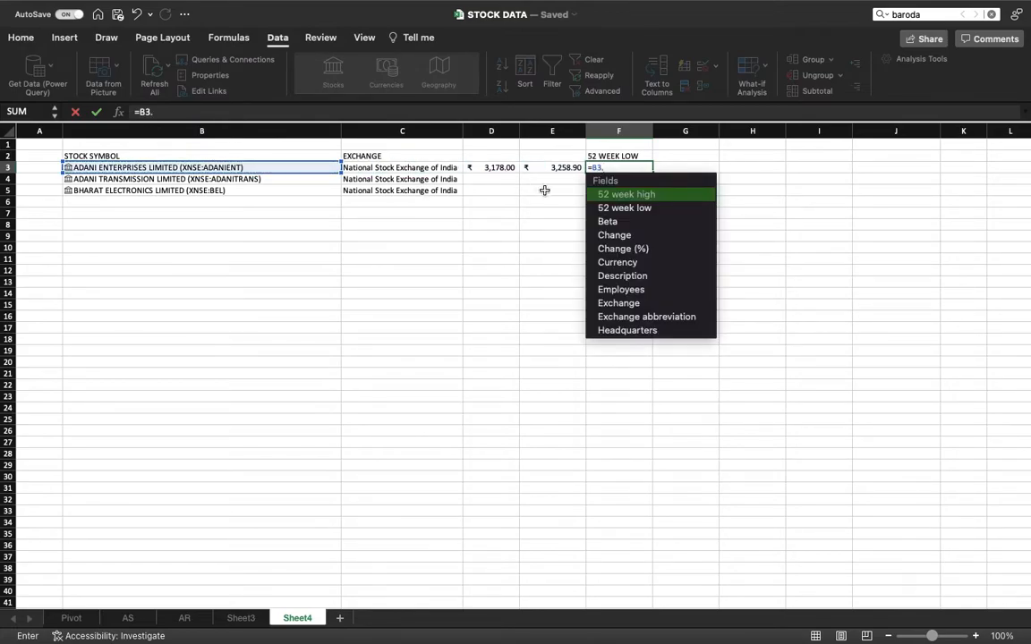
double_click(646, 208)
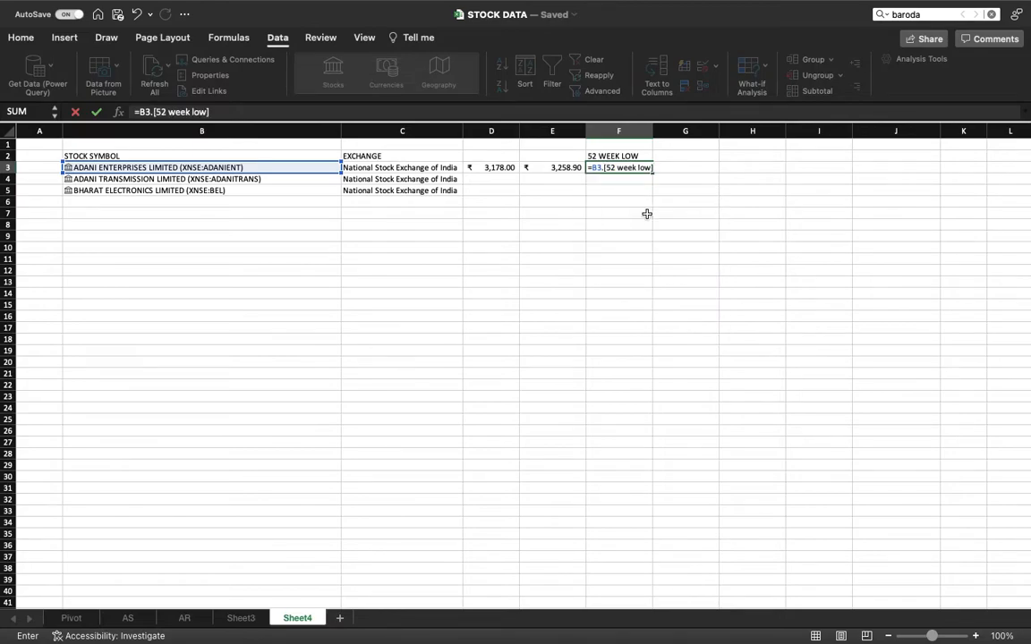
key("Return")
Step: Fill the formulas in D3:F3 down to row 5 for the remaining stocks
key("Up")
key("Left")
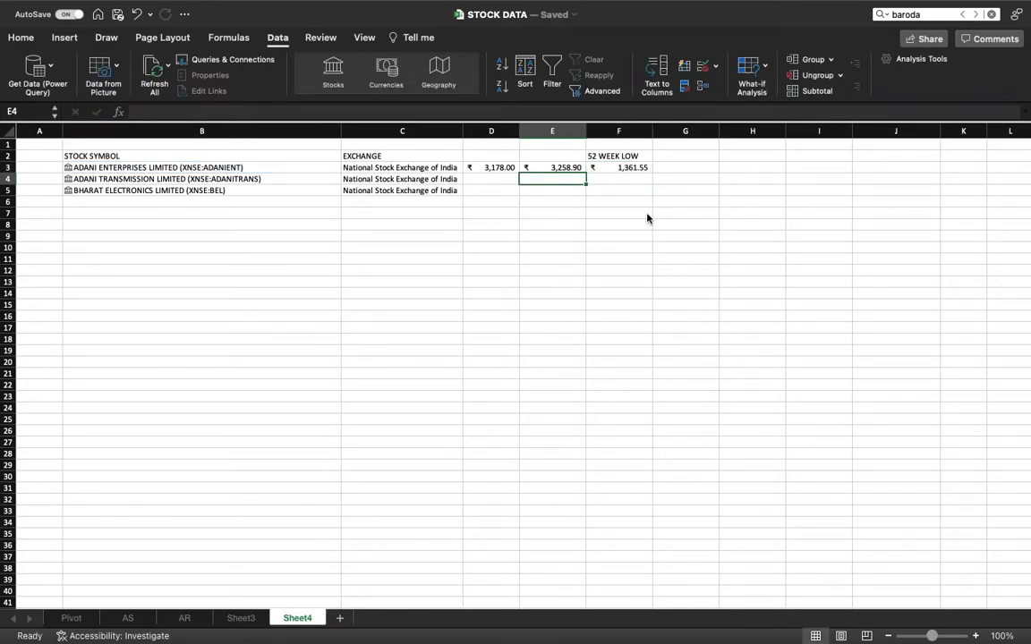
key("Left")
key("shift+Right")
key("shift+Right")
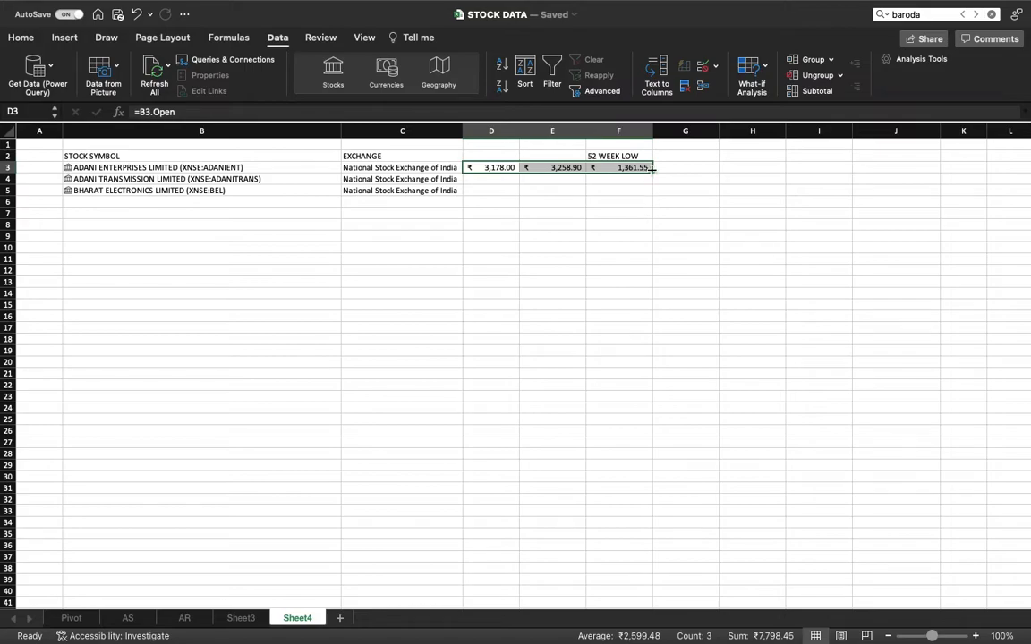
left_click_drag(652, 173, 659, 204)
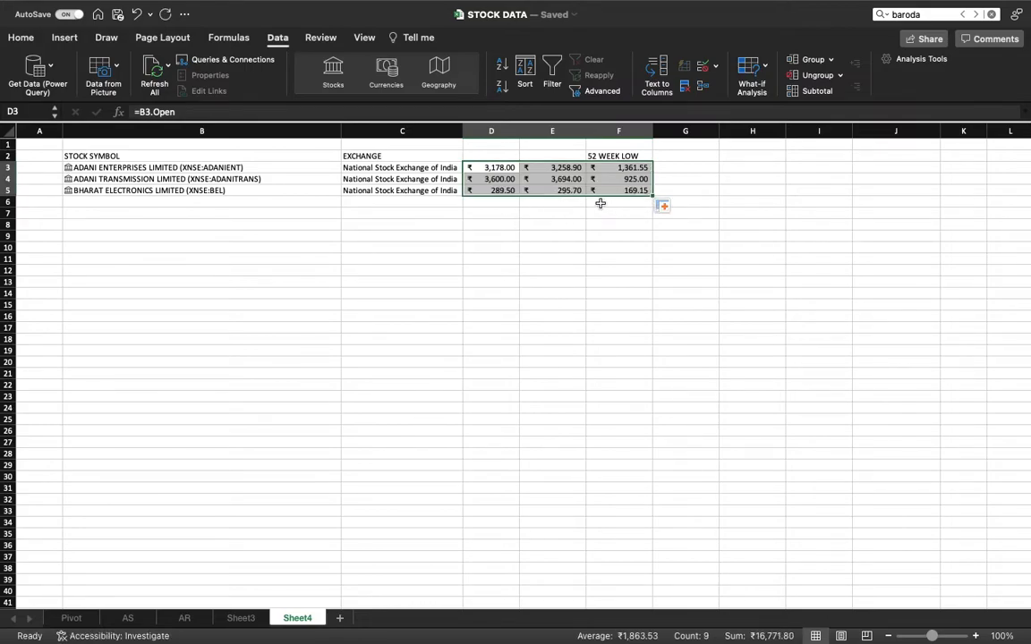
Step: Enter the headers OPEN in cell D2 and 52 WEEK HIGH in cell E2
left_click(491, 153)
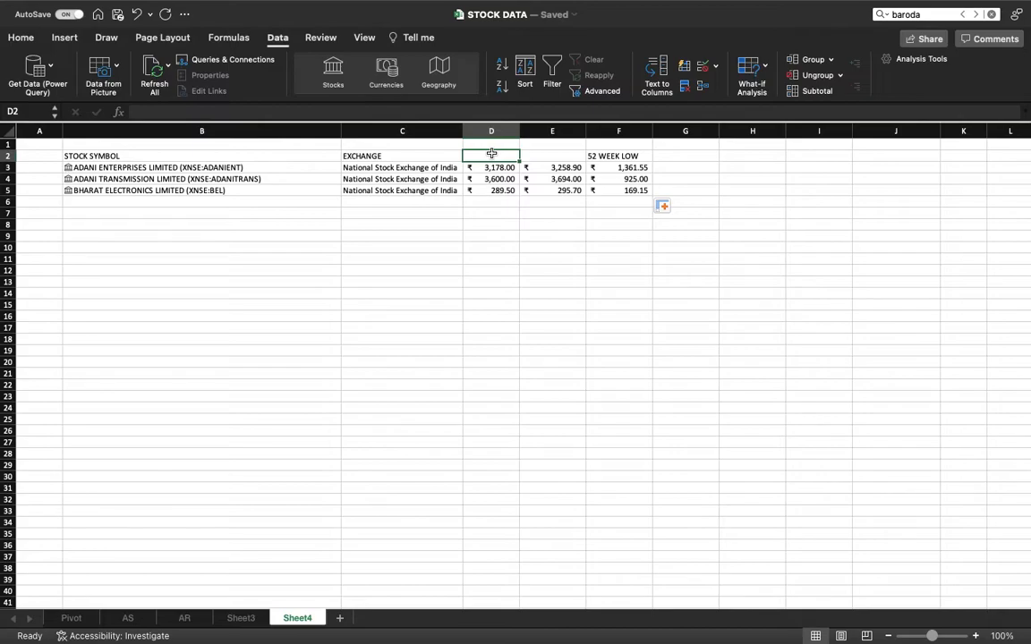
type("OPEN")
key("Tab")
key("Down")
key("Down")
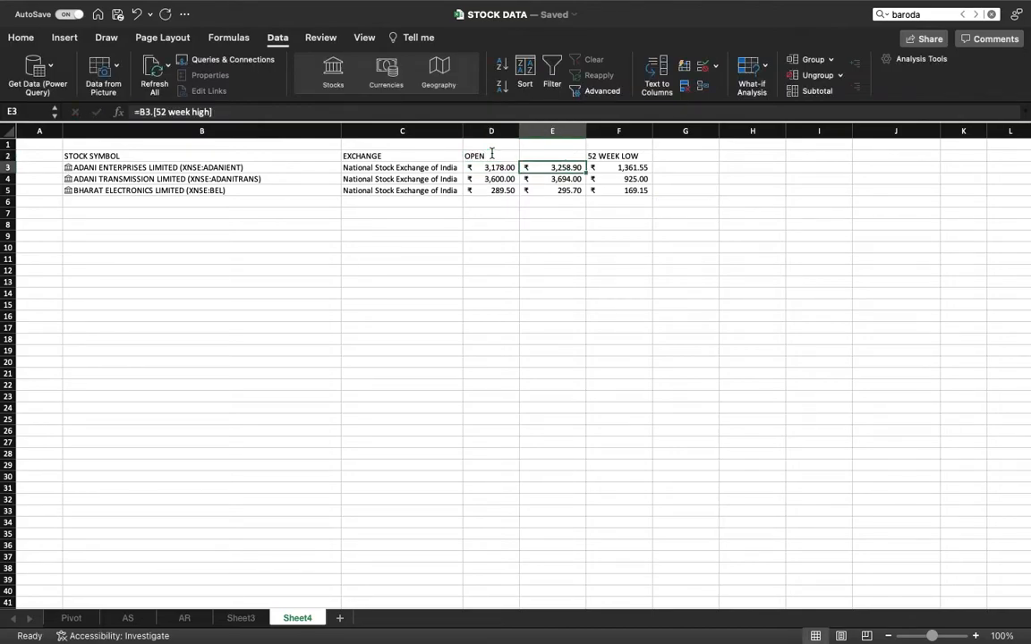
key("Up")
key("Up")
type("5")
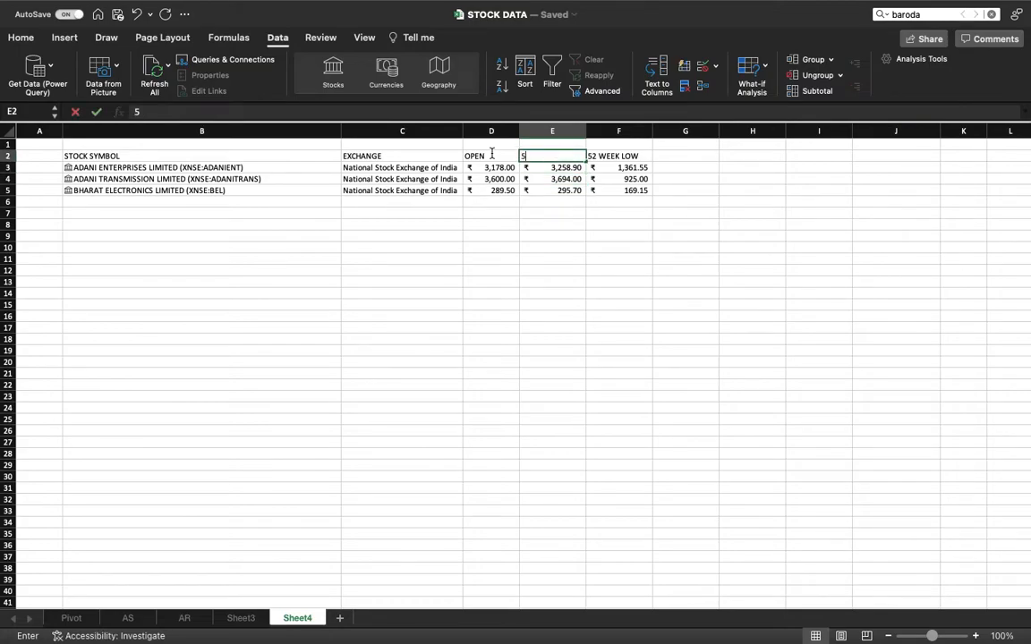
type("2 WEEK")
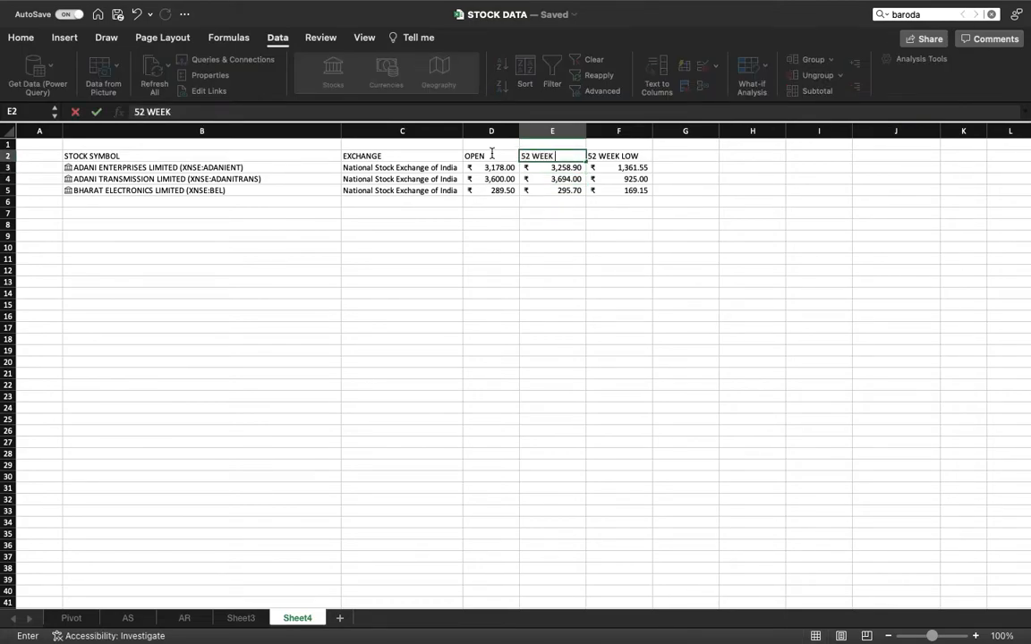
type(" HIGH")
key("Return")
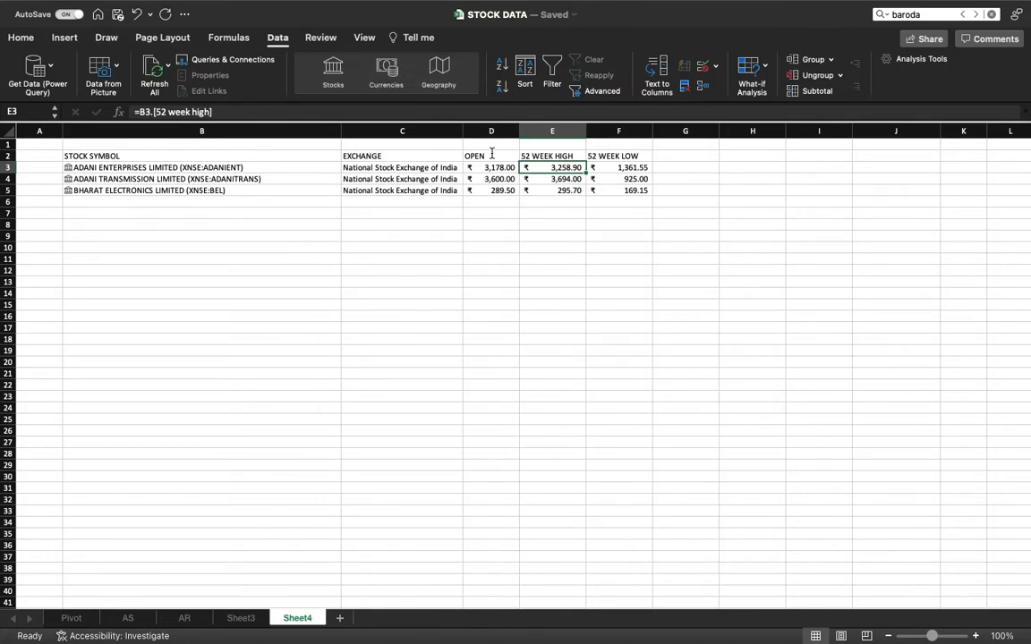
Step: Enter the formula =B3.[Ticker symbol] in cell A3 to retrieve the first stock's ticker
left_click(252, 172)
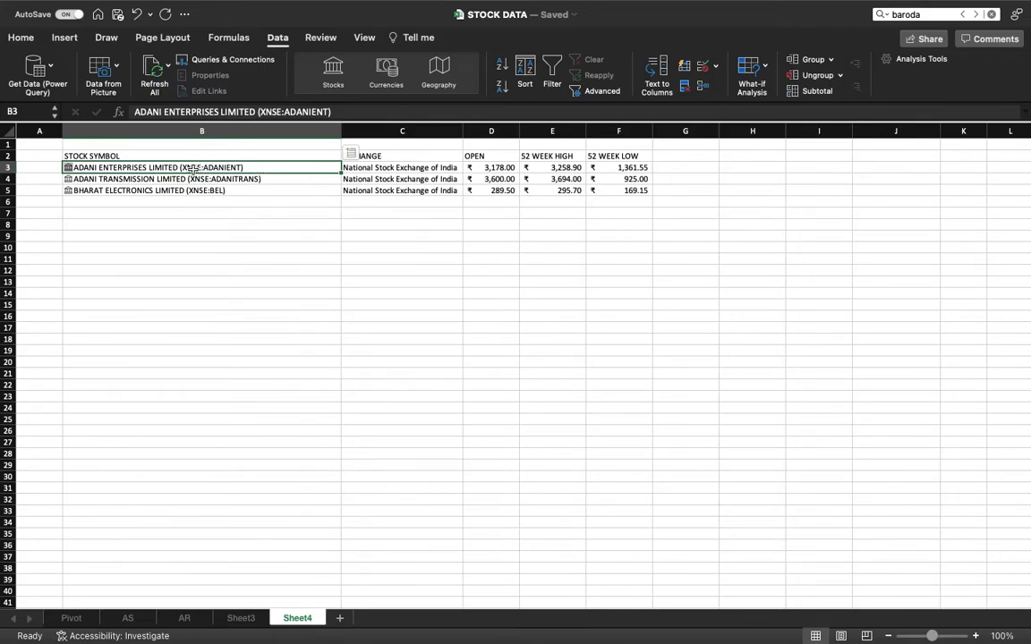
key("Left")
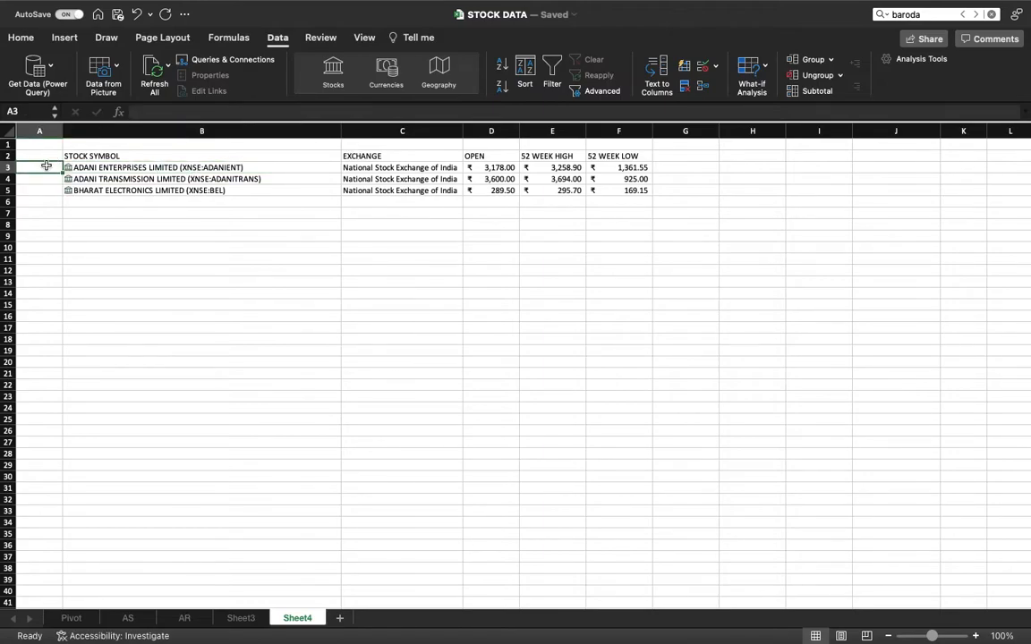
type("=")
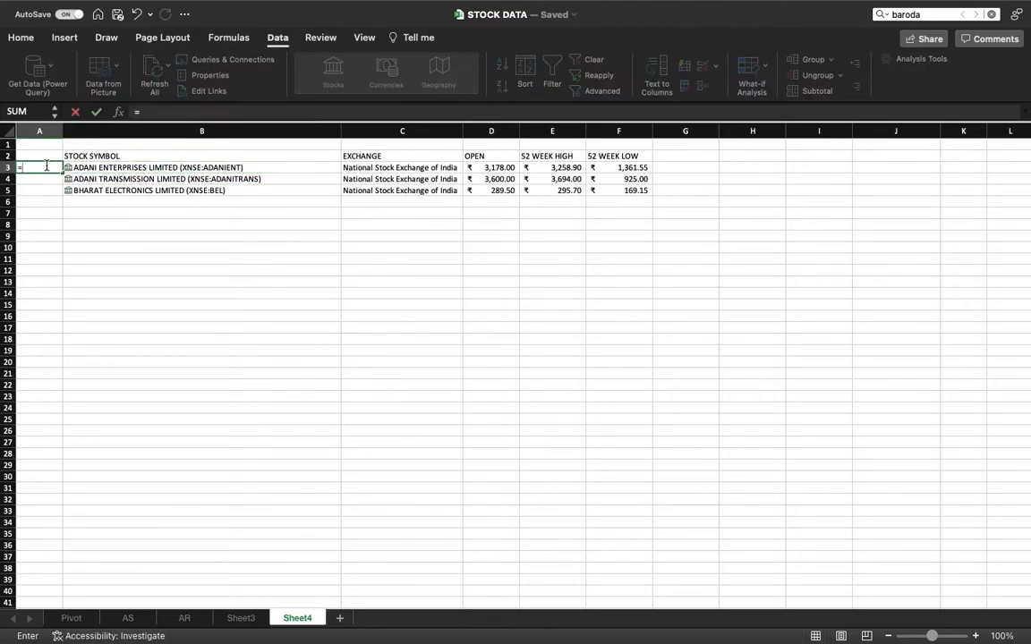
type("B3.")
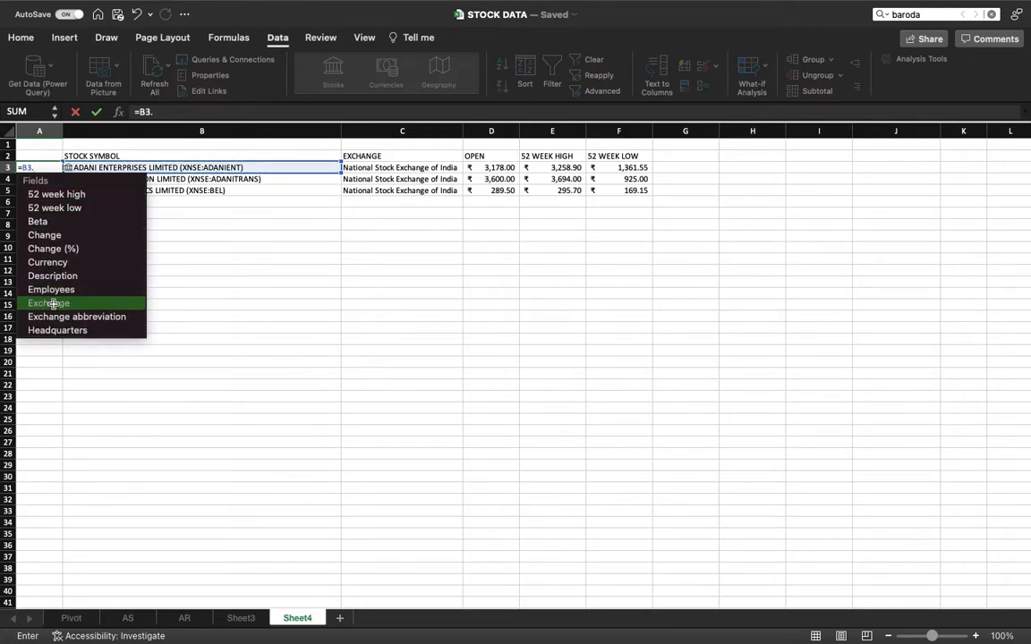
scroll(54, 295, "down", 3)
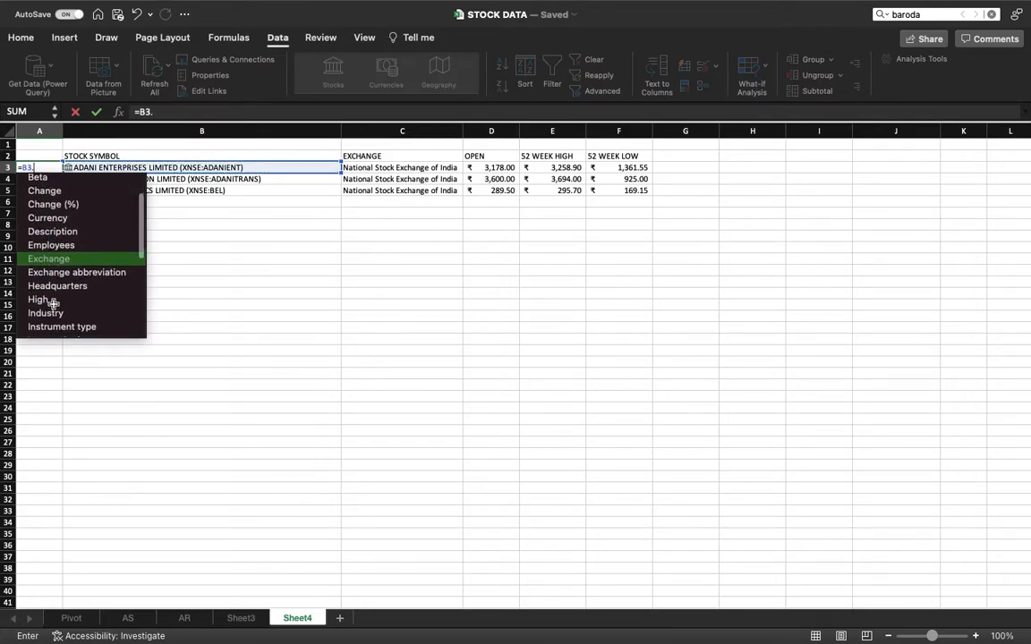
scroll(88, 270, "down", 10)
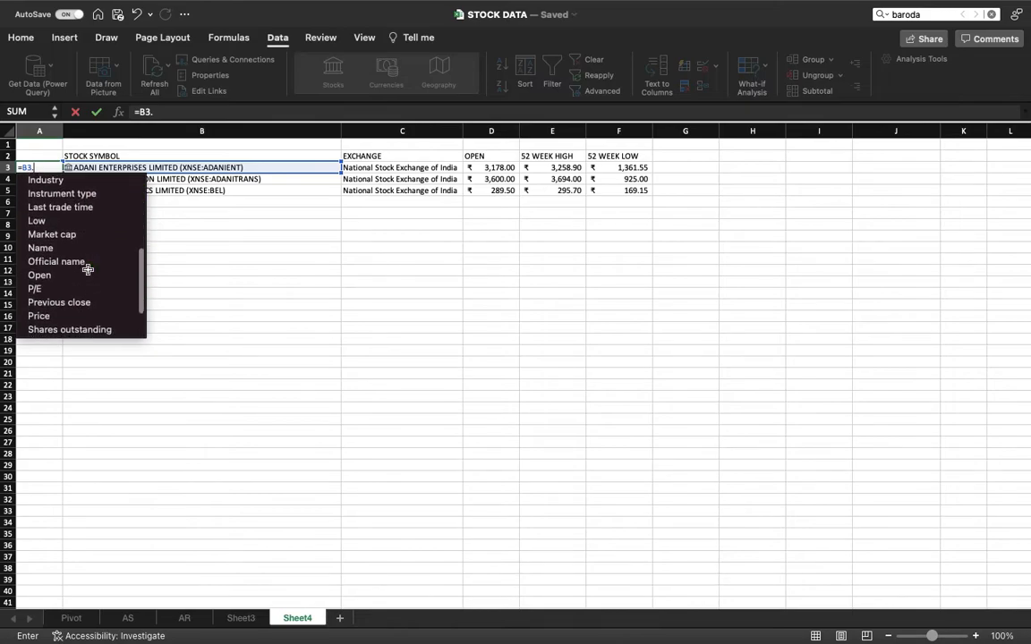
double_click(77, 289)
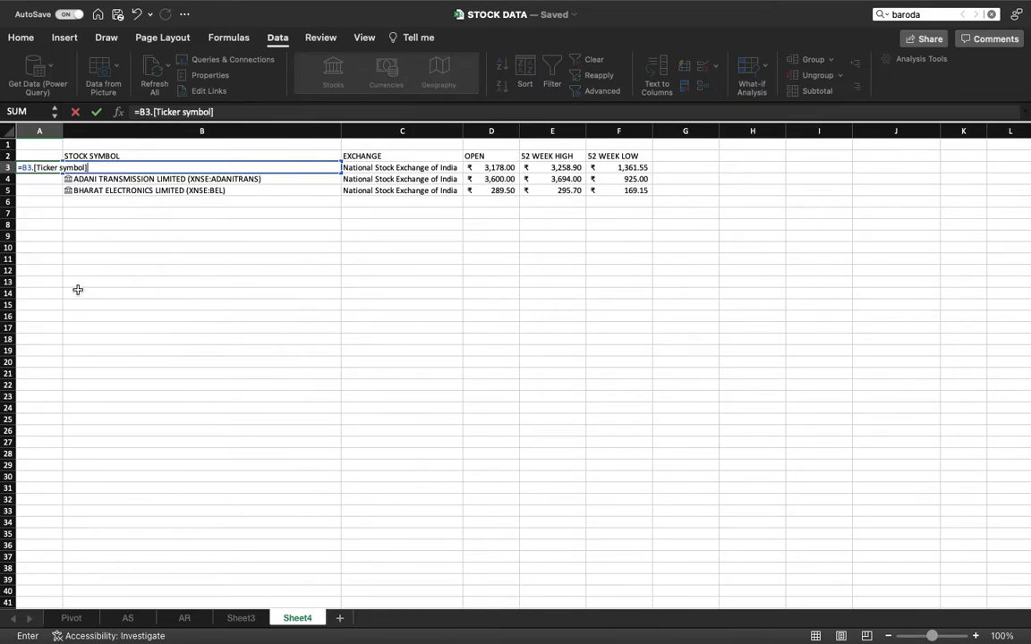
key("Return")
key("Up")
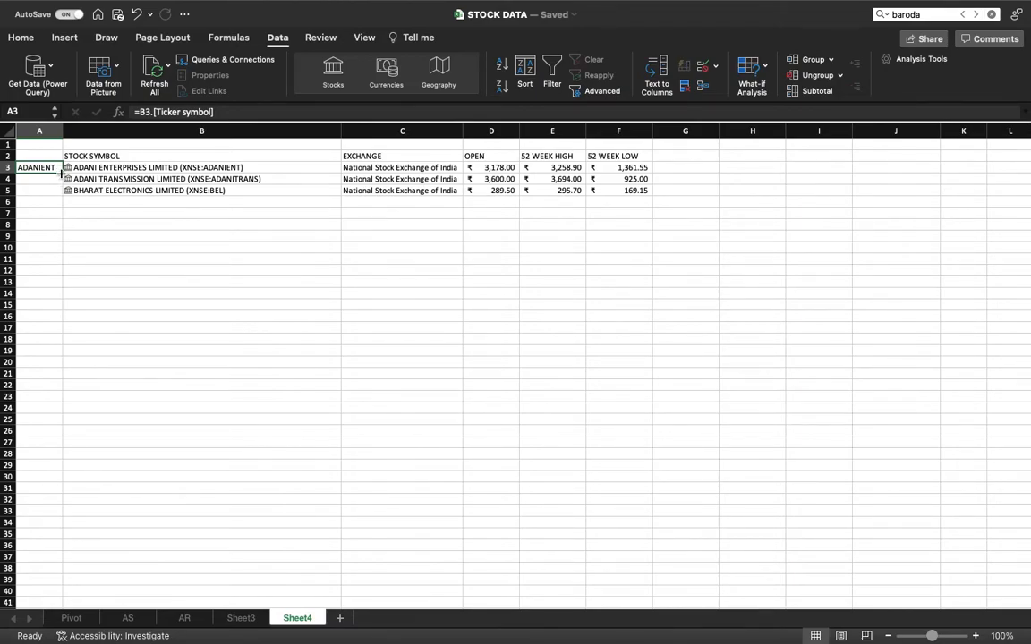
Step: Fill the ticker symbol formula from A3 down to A5 and auto-fit the width of column A
left_click_drag(61, 173, 61, 195)
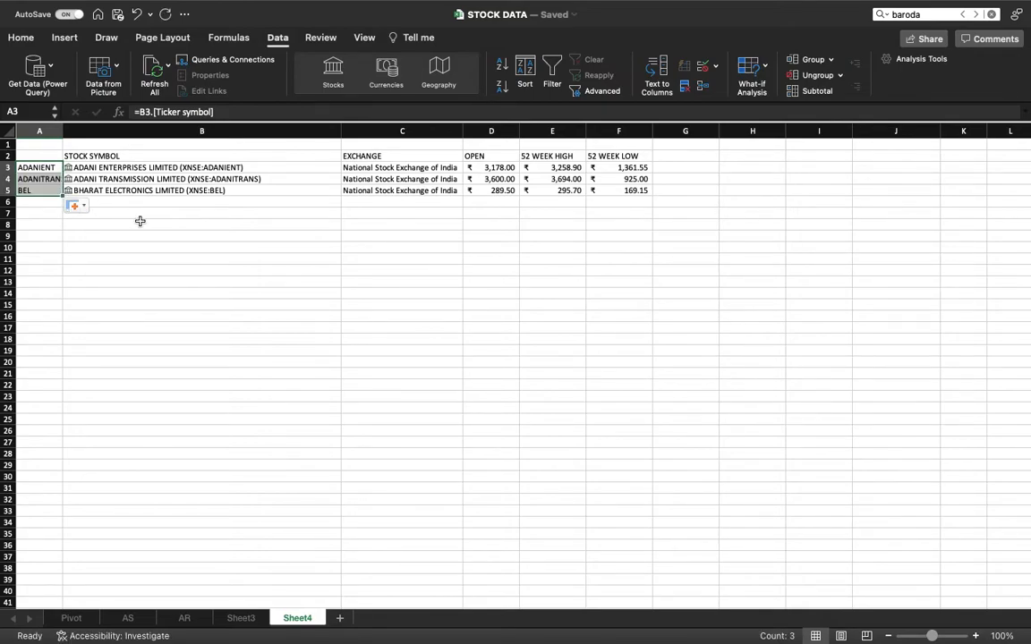
double_click(63, 130)
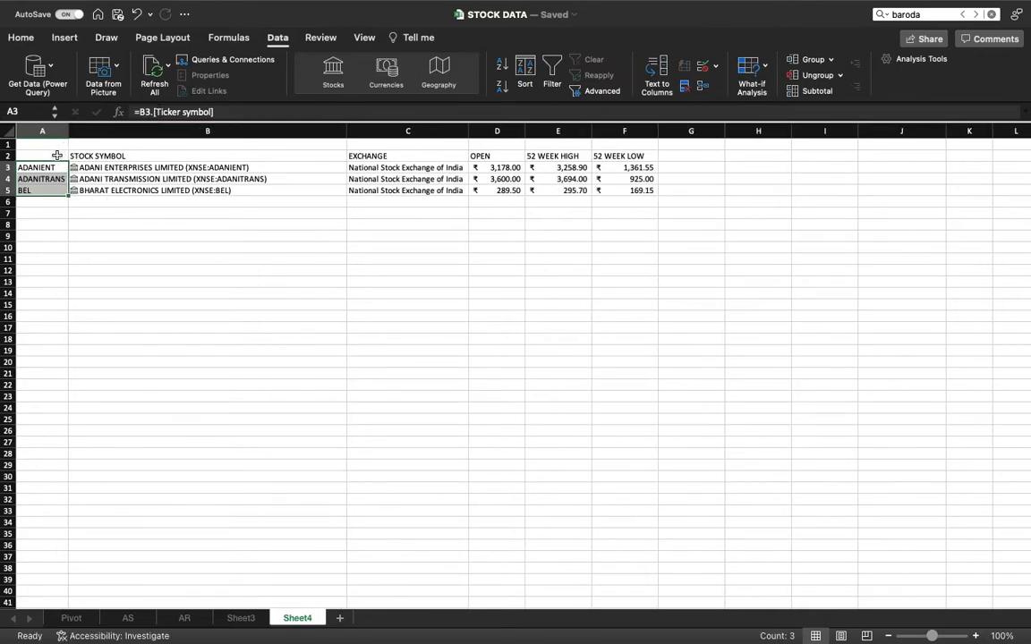
Step: Change the header in cell B2 to STOCK NAME and enter the header STOCK SYMBOL in cell A2
left_click(56, 155)
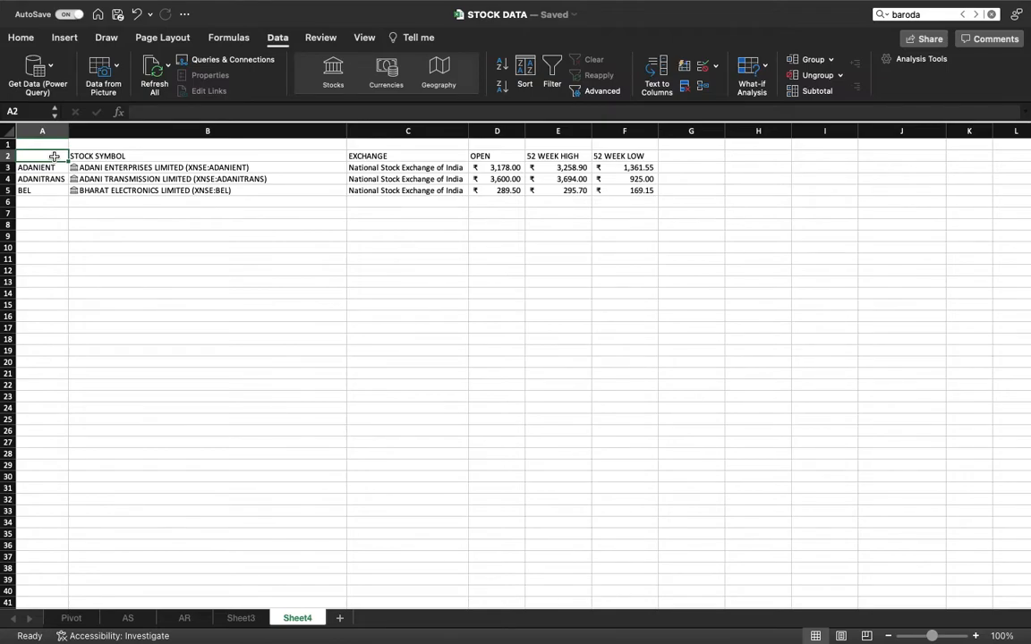
key("Right")
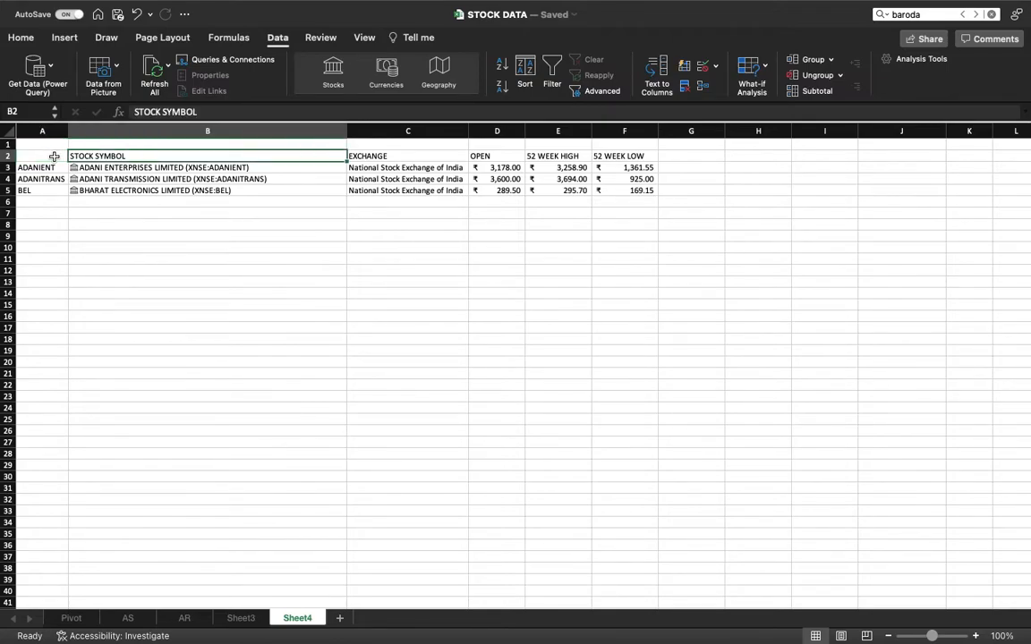
key("BackSpace")
type("STOCK NAME")
left_click(55, 157)
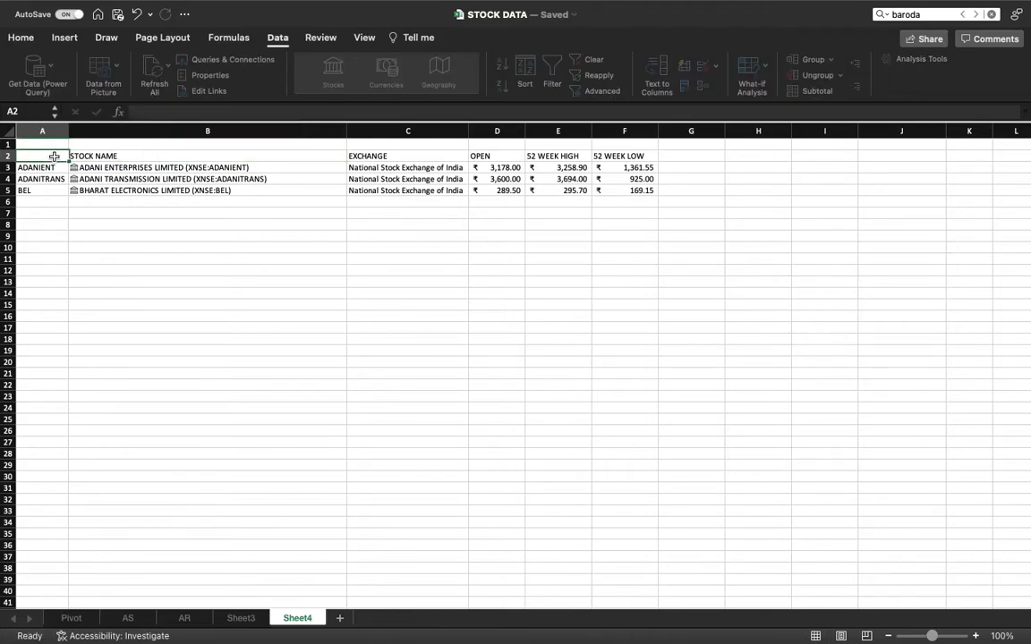
type("STOCK SYMB")
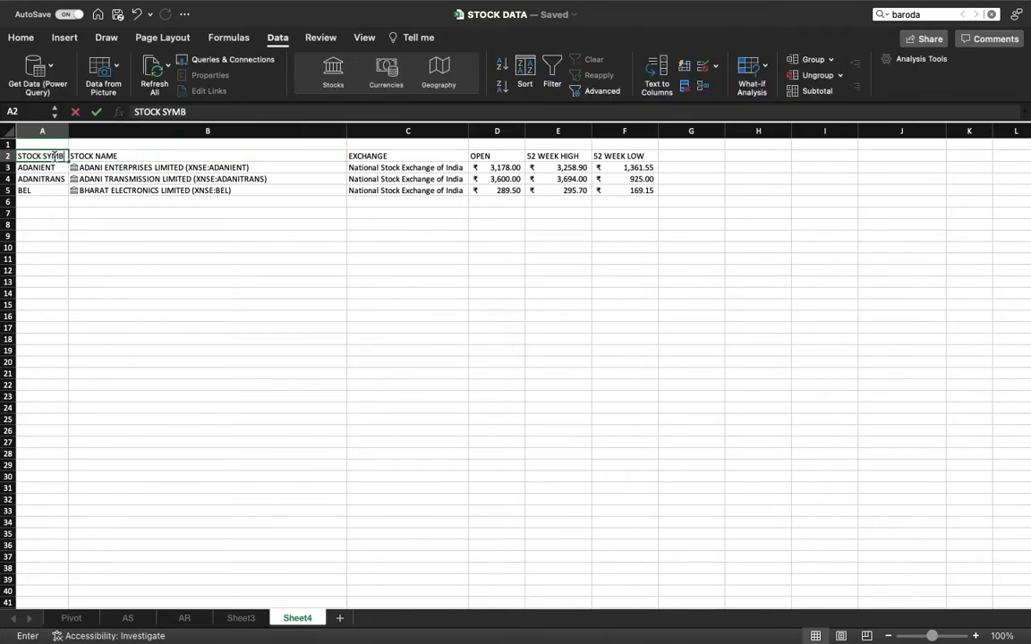
type("OL")
key("Return")
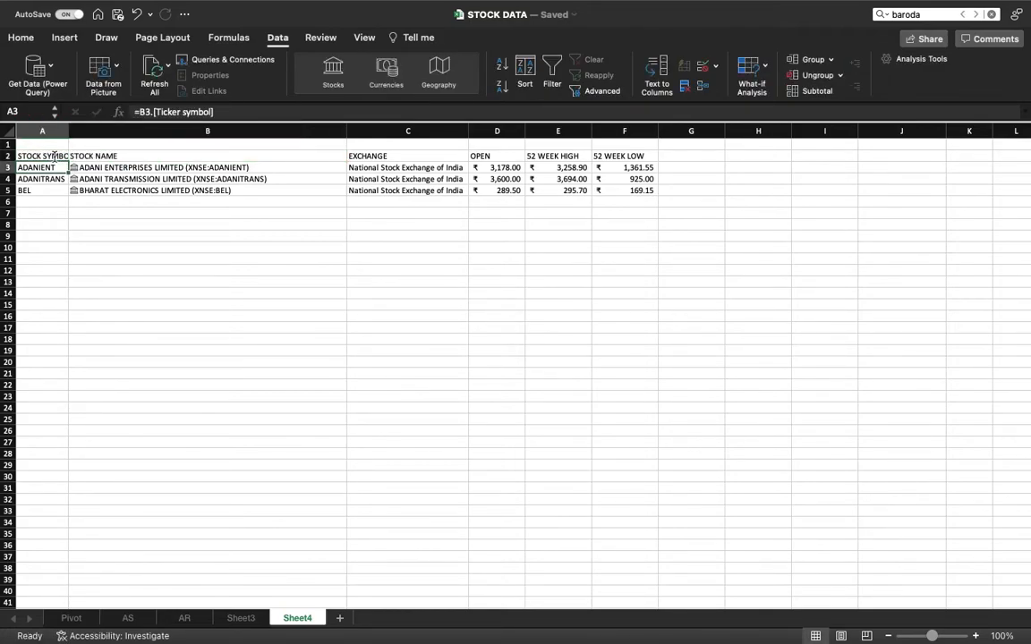
Step: Enter the header CMP in cell G2
left_click(692, 186)
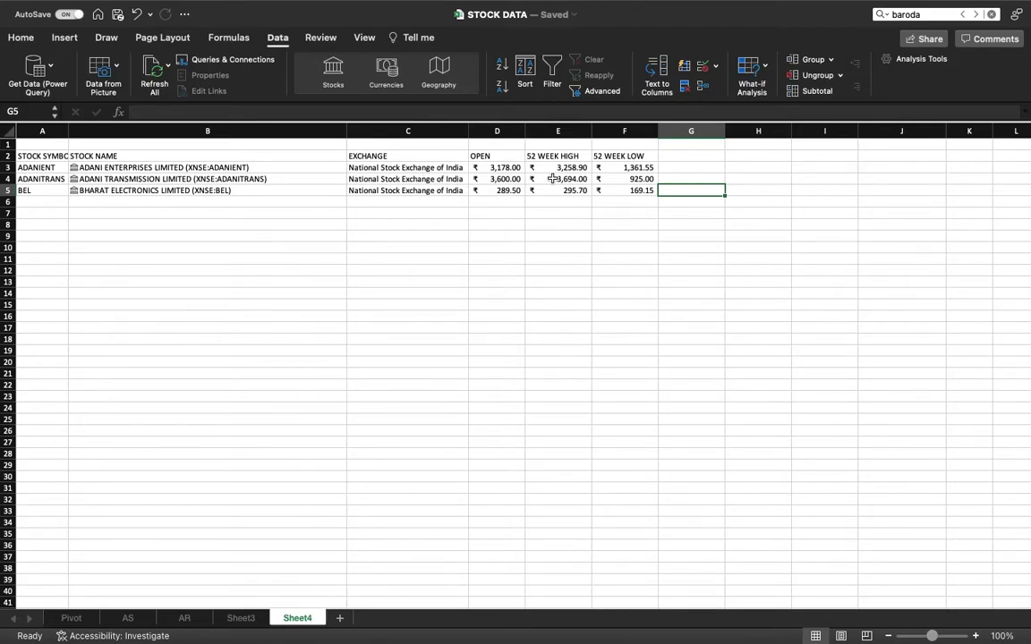
left_click(682, 168)
key("Up")
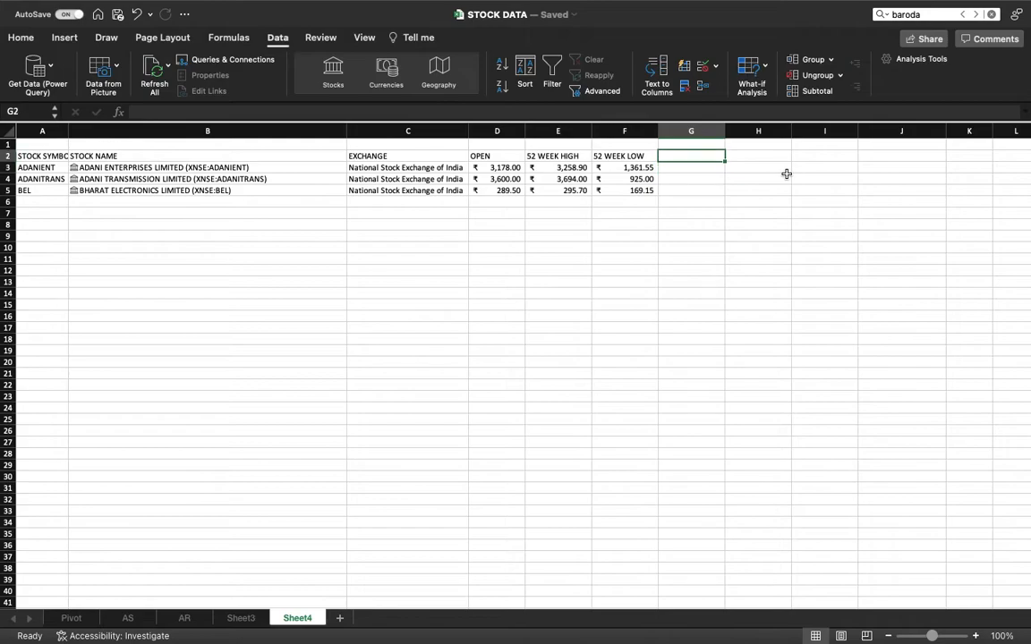
type("CMP")
key("Return")
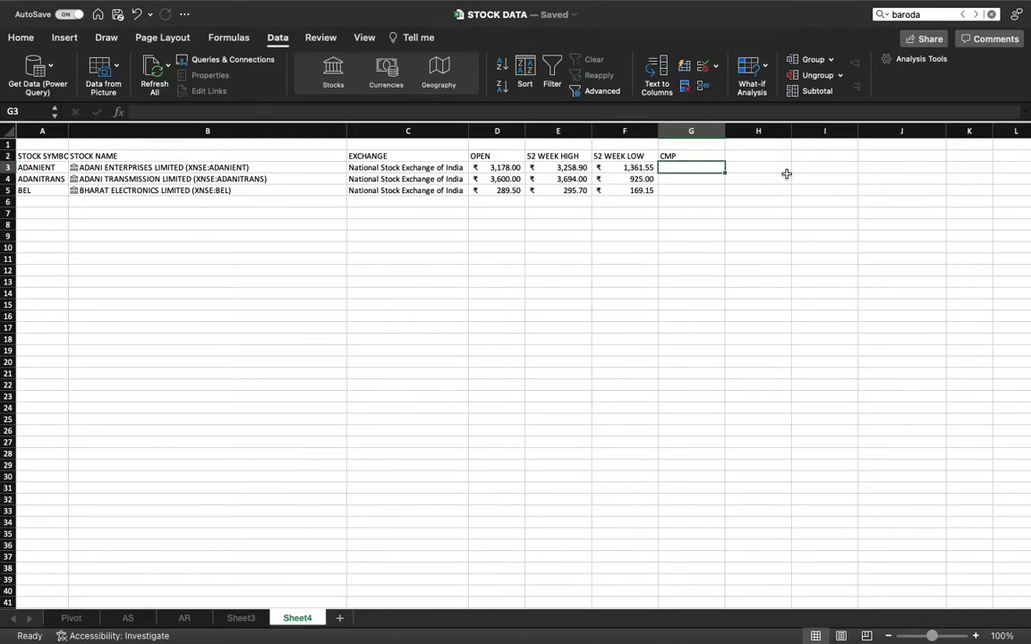
Step: Enter the formula =B3.Price in cell G3 to retrieve the first stock's current price
type("=")
key("Left")
key("Left")
key("Left")
key("Left")
key("Left")
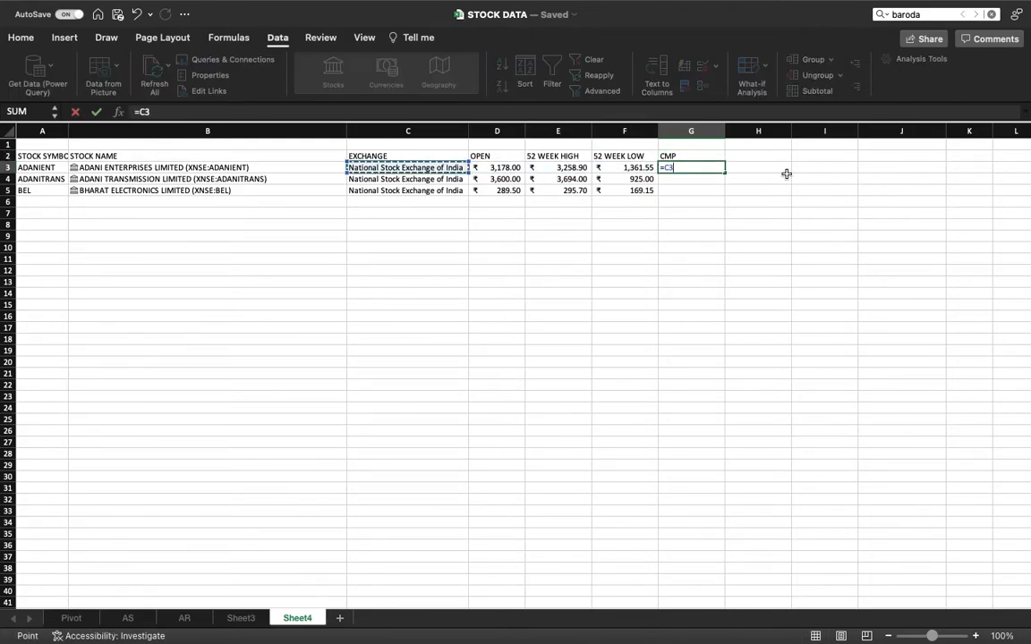
type(".")
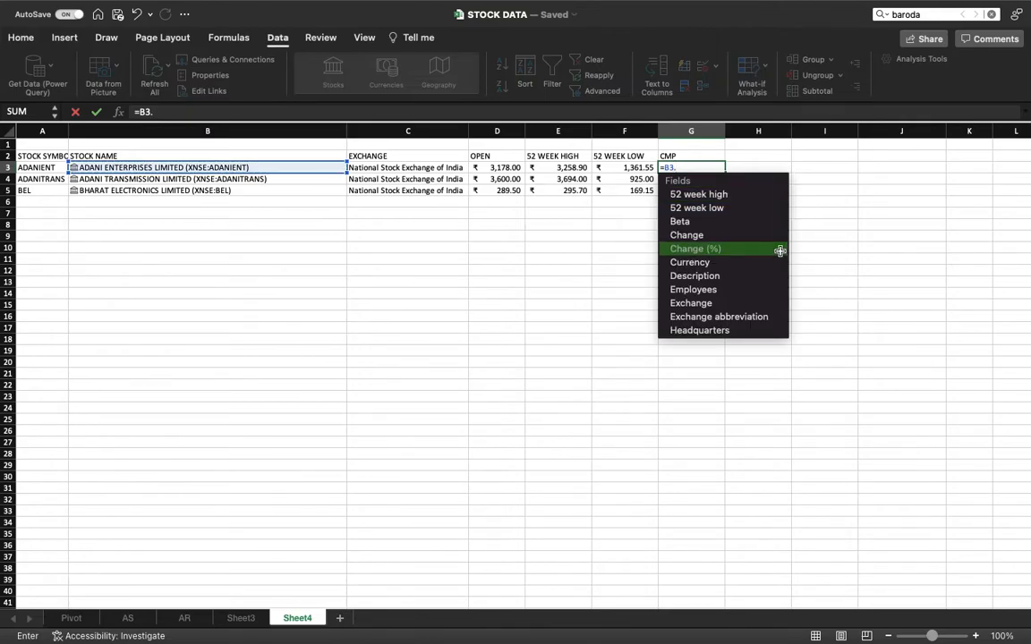
scroll(741, 259, "down", 5)
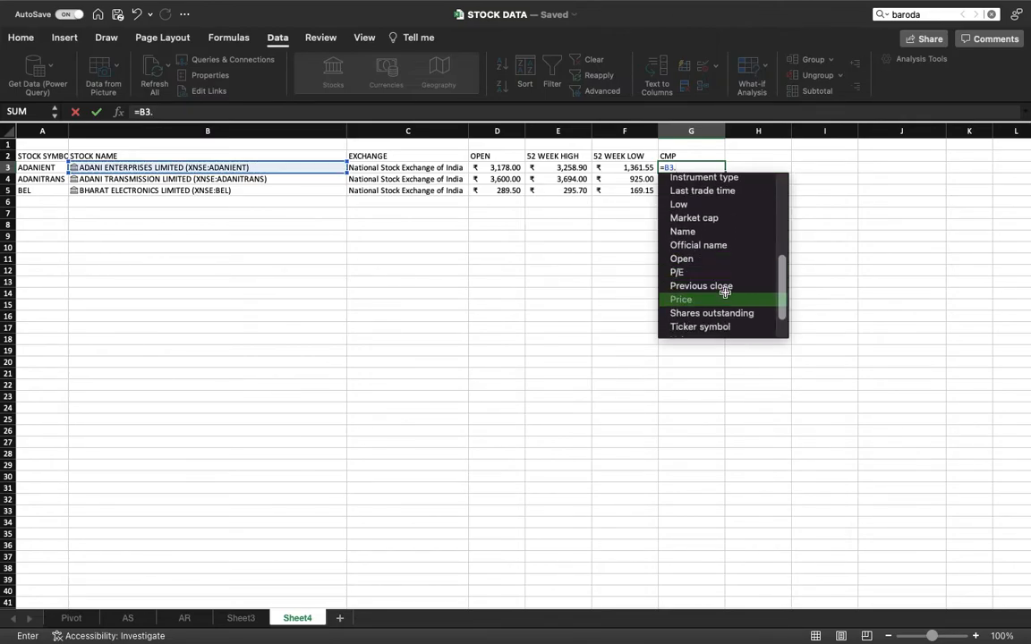
scroll(707, 273, "down", 3)
left_click(703, 270)
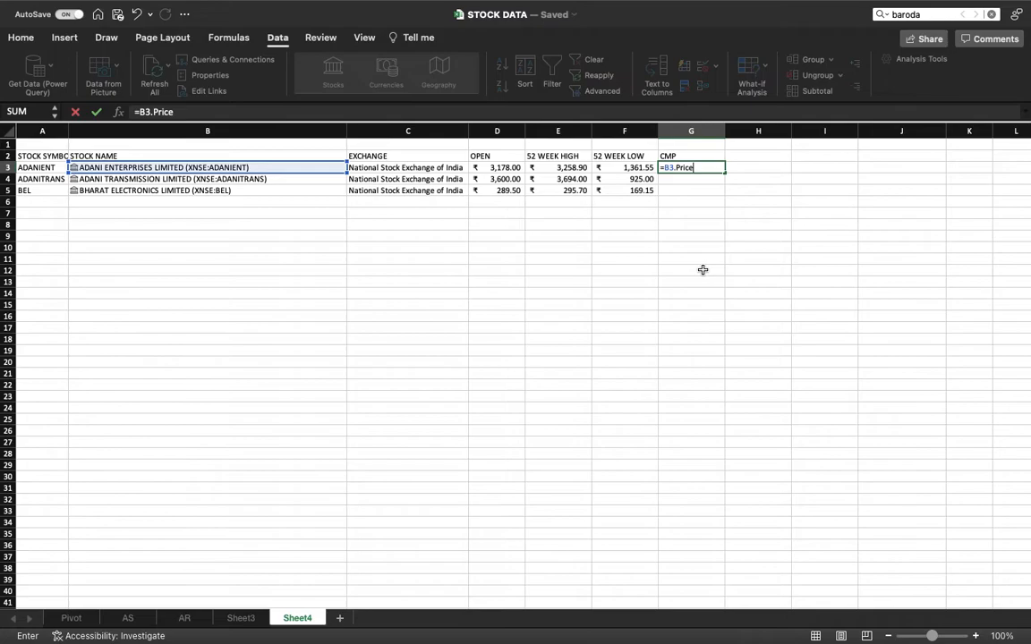
key("Return")
key("Up")
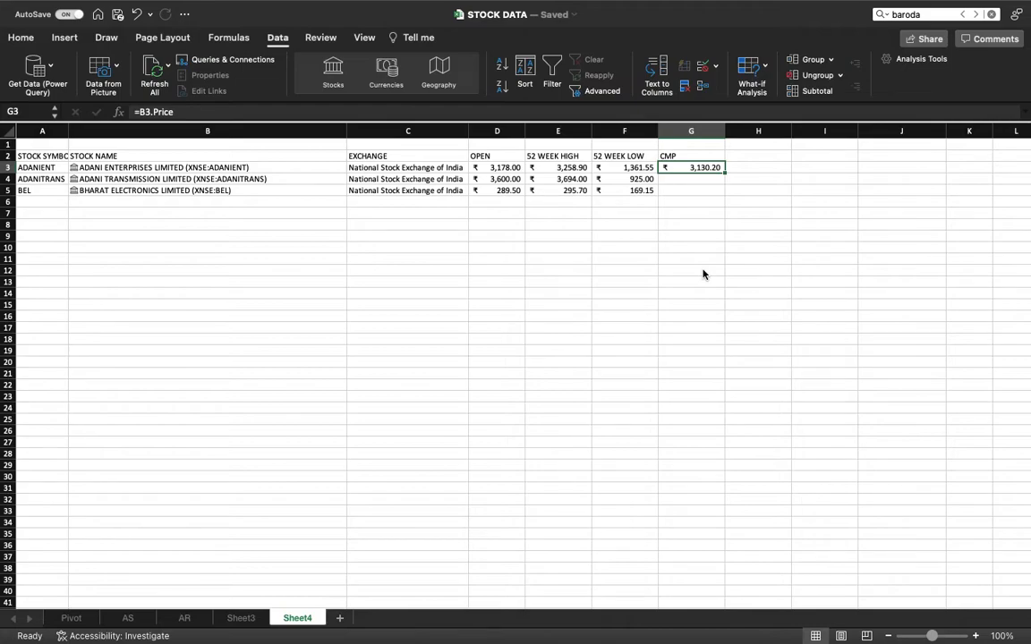
Step: Review the refresh options for the Stocks data type from cell B3, and close the refresh settings
left_click(166, 75)
left_click(167, 75)
left_click(321, 168)
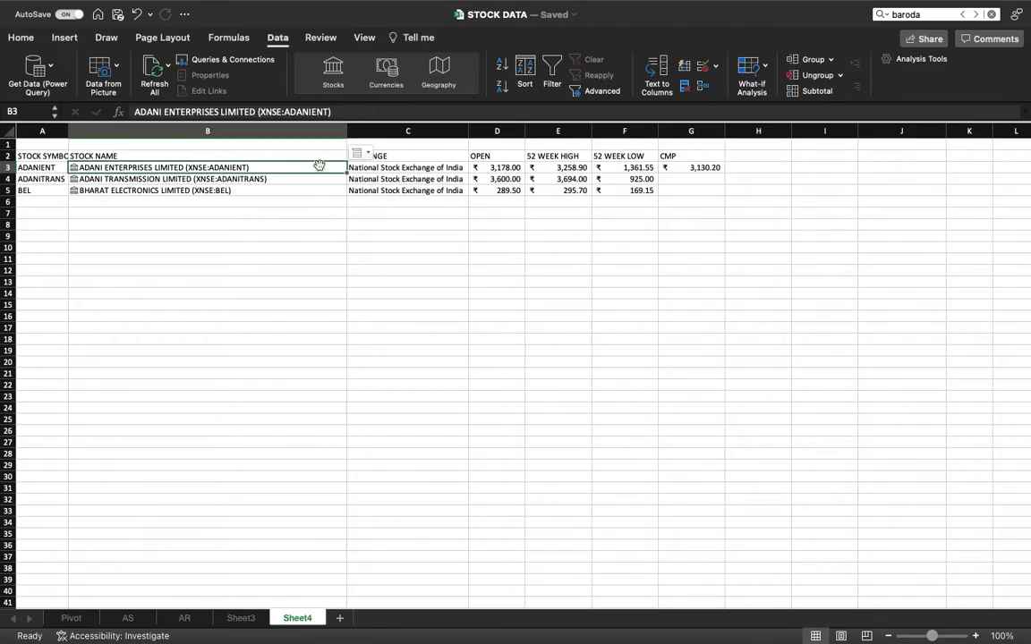
right_click(292, 171)
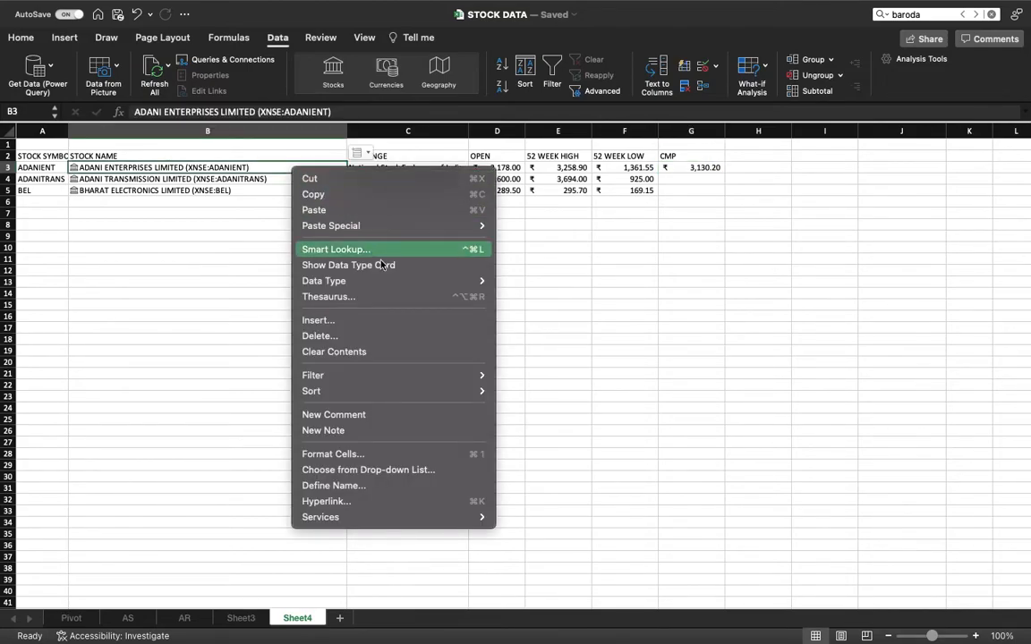
mouse_move(392, 283)
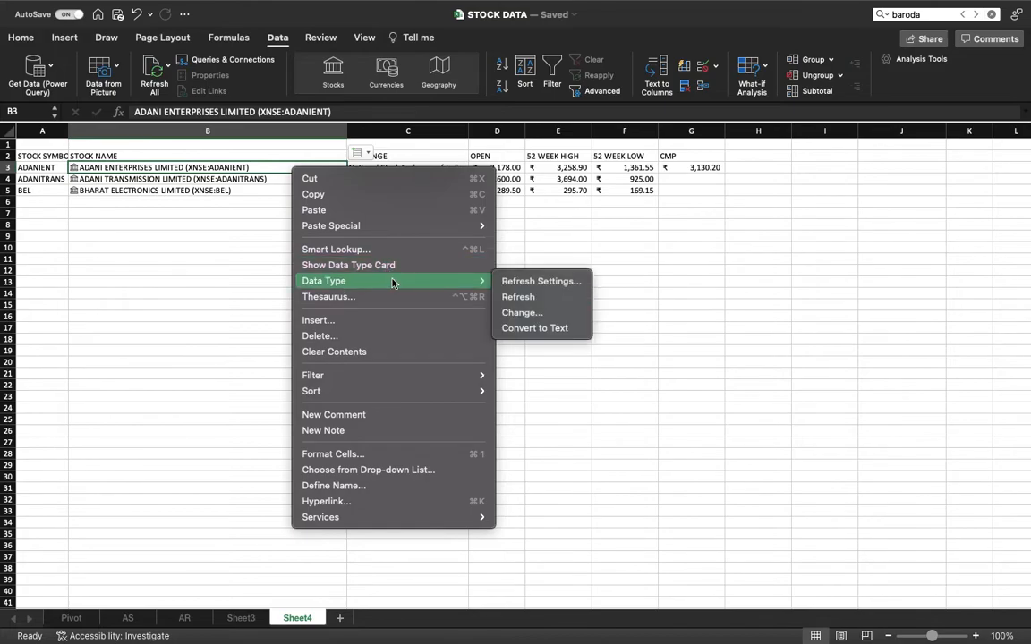
left_click(534, 283)
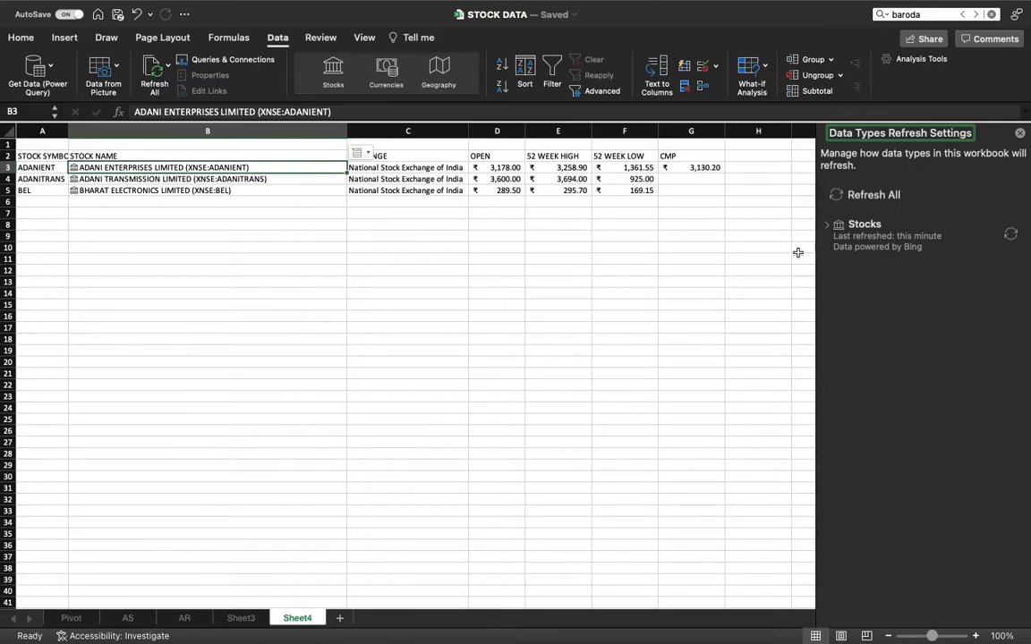
left_click(893, 242)
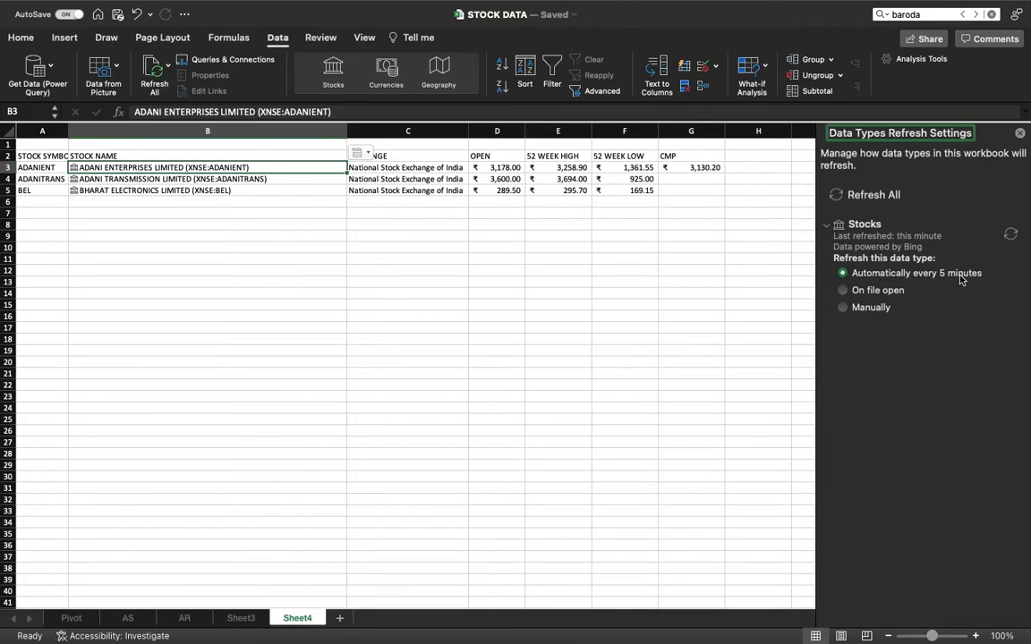
left_click(1020, 133)
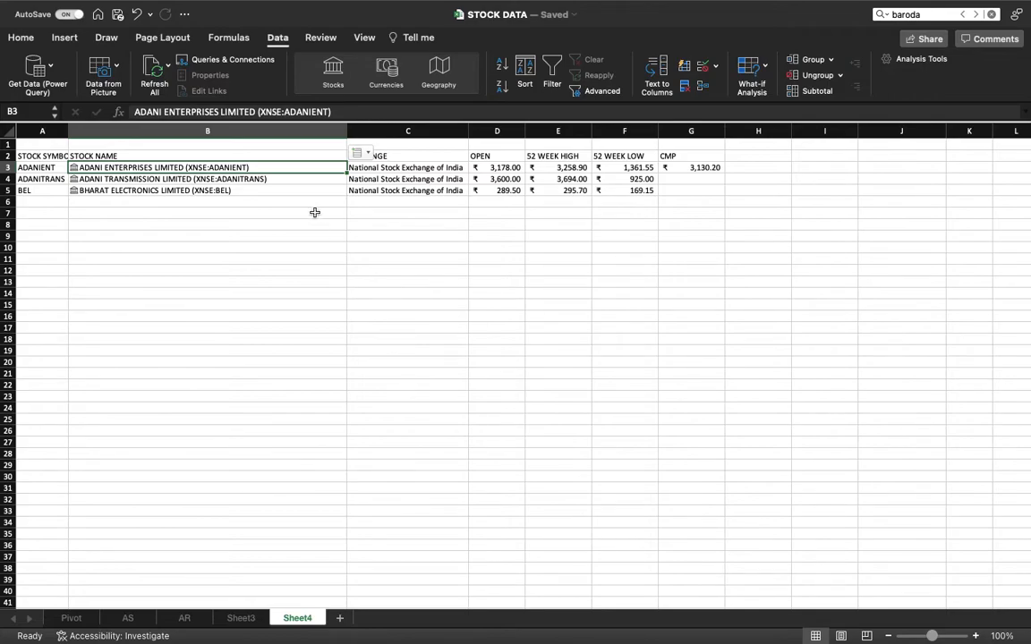
Step: Show the data type card for Adani Enterprises in cell B3 and read through all its fields
left_click(74, 169)
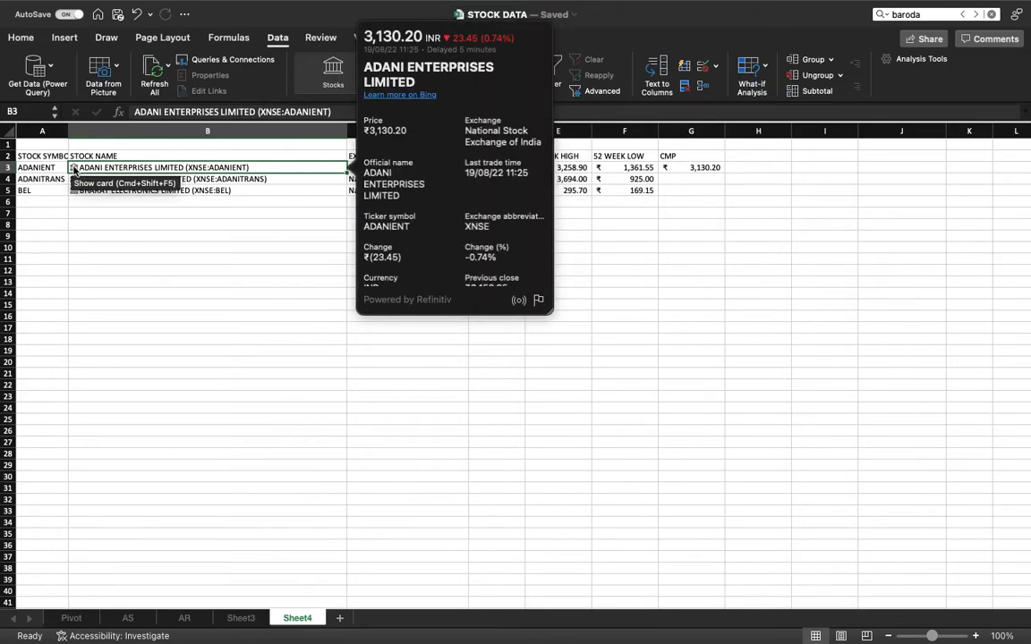
left_click(224, 212)
left_click(231, 169)
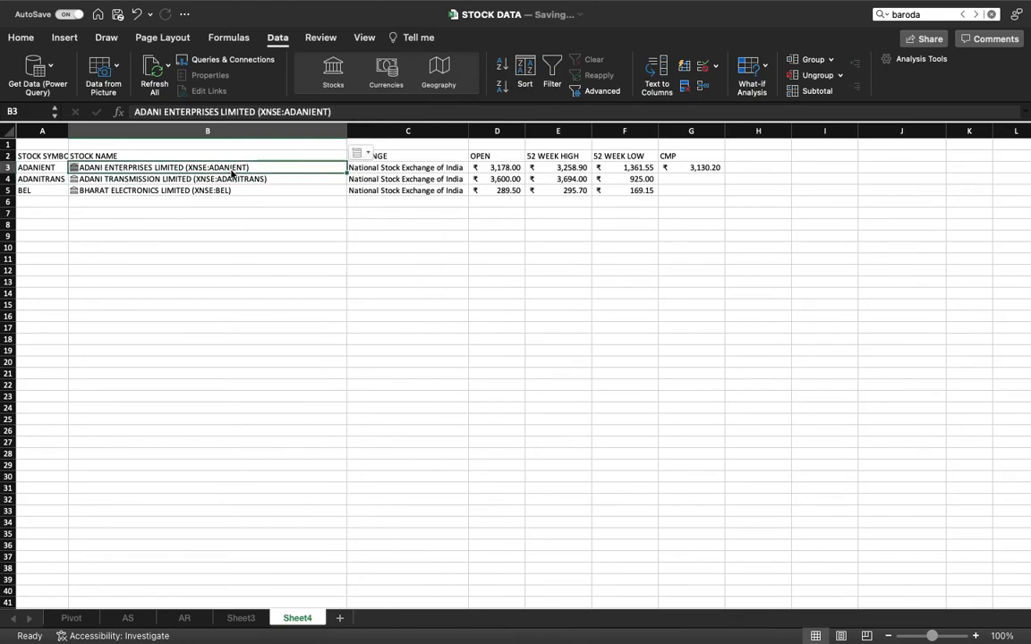
right_click(231, 170)
mouse_move(300, 281)
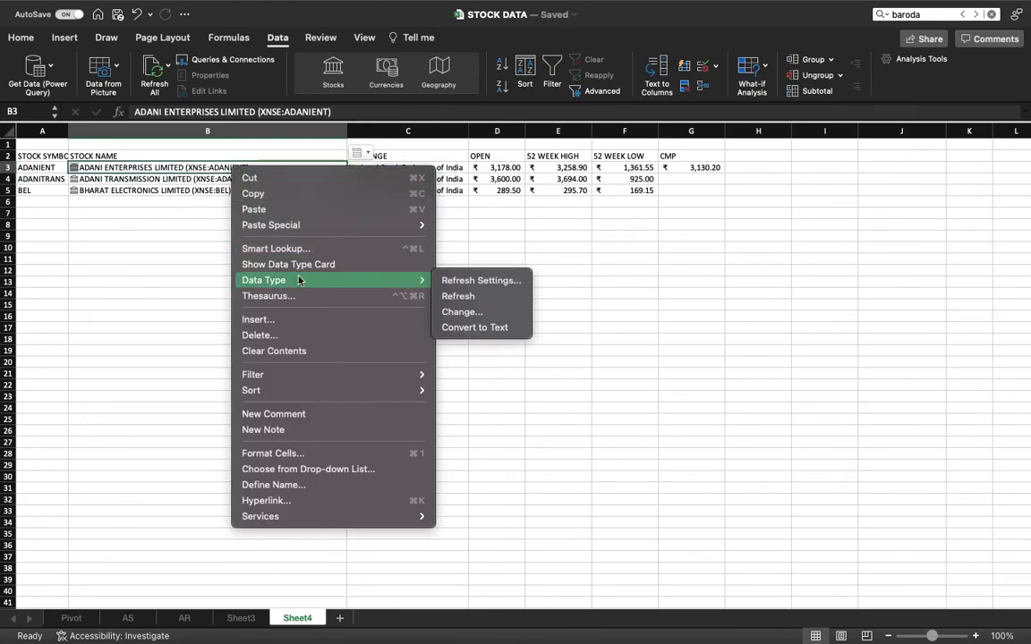
left_click(292, 265)
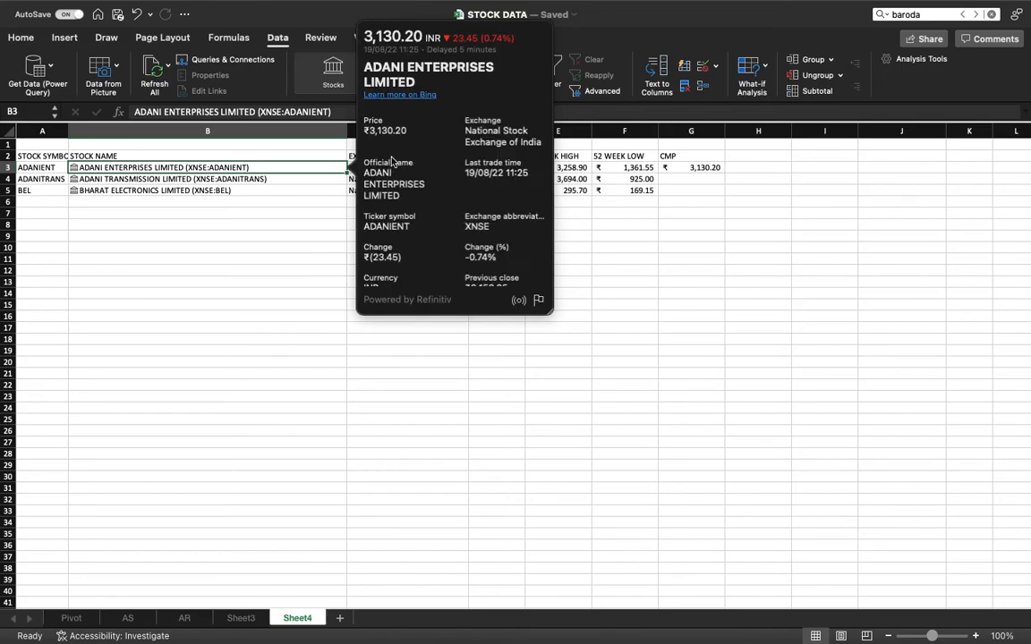
scroll(454, 191, "down", 3)
scroll(455, 190, "down", 10)
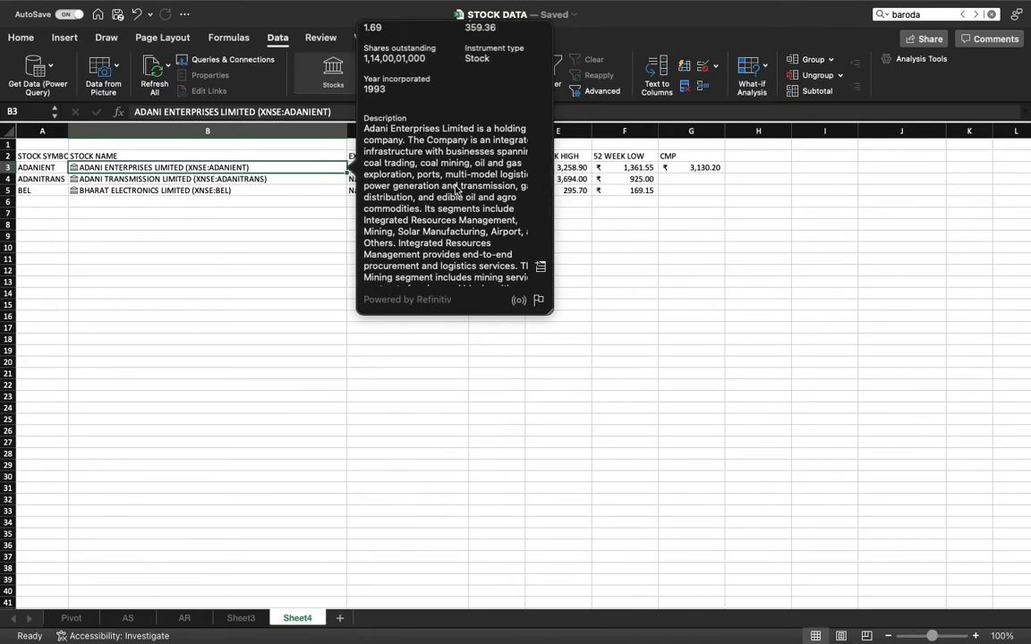
scroll(454, 191, "up", 12)
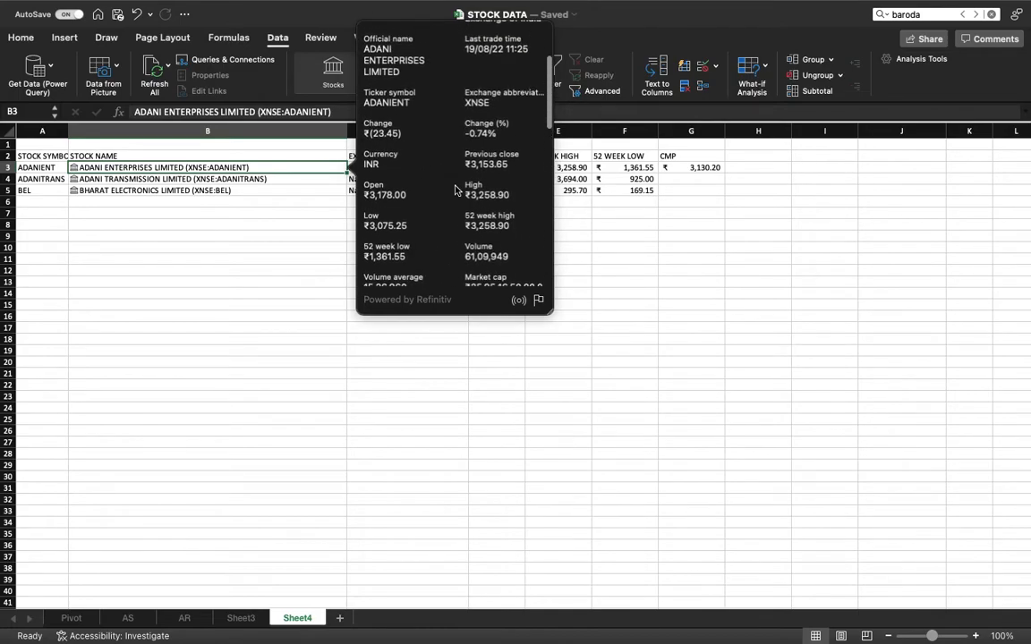
scroll(455, 190, "down", 10)
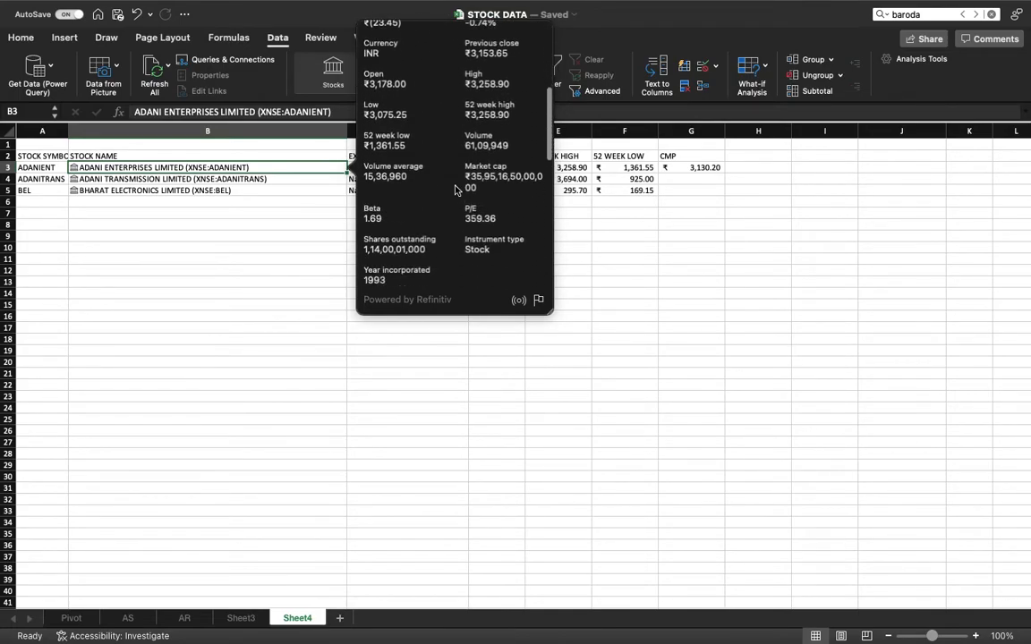
scroll(455, 190, "down", 5)
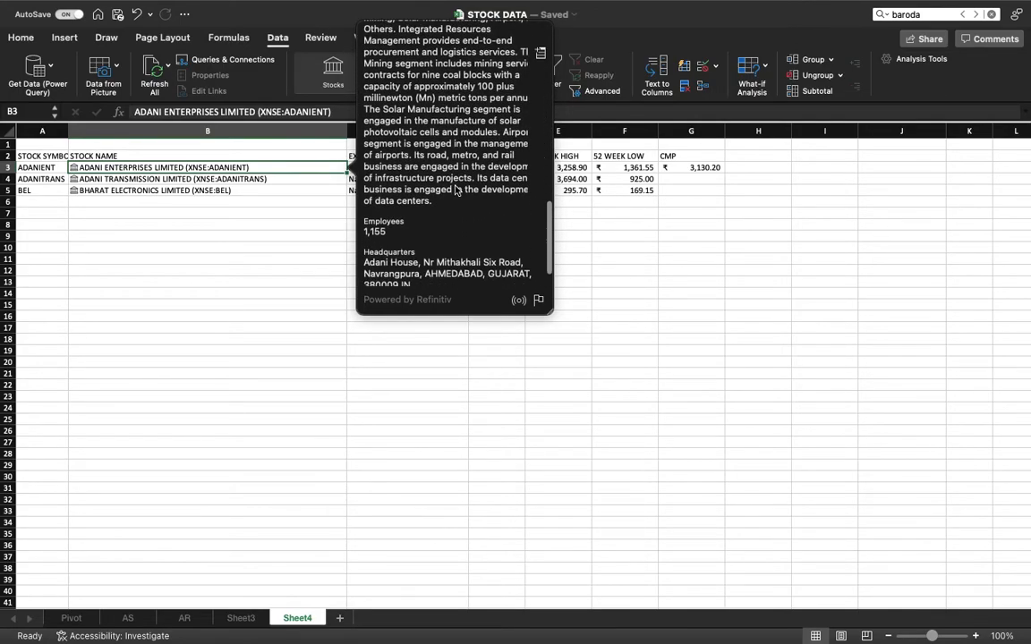
scroll(454, 191, "down", 3)
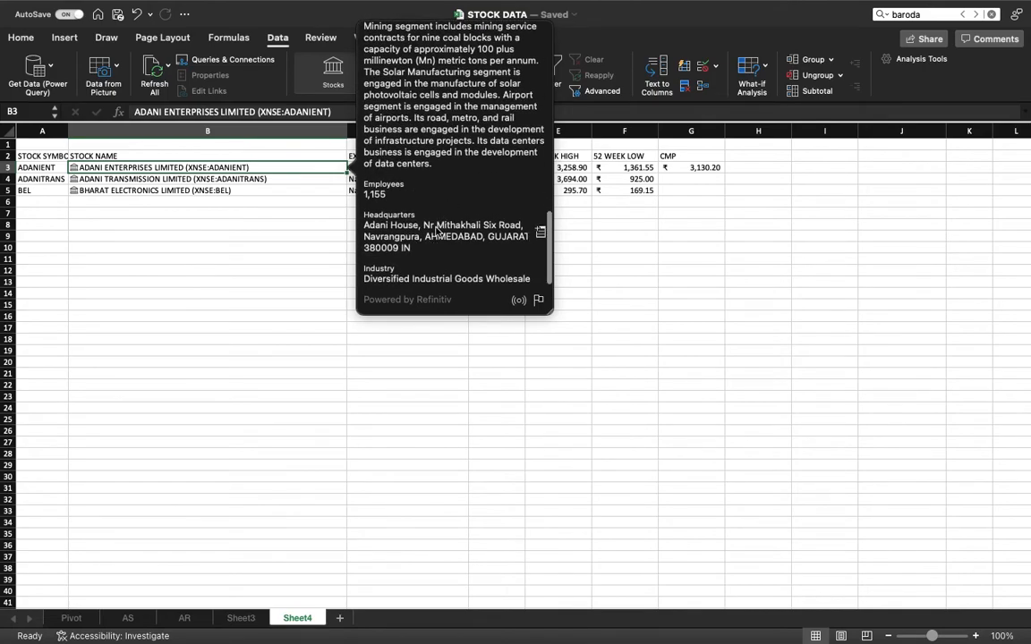
scroll(436, 231, "up", 5)
scroll(436, 231, "up", 10)
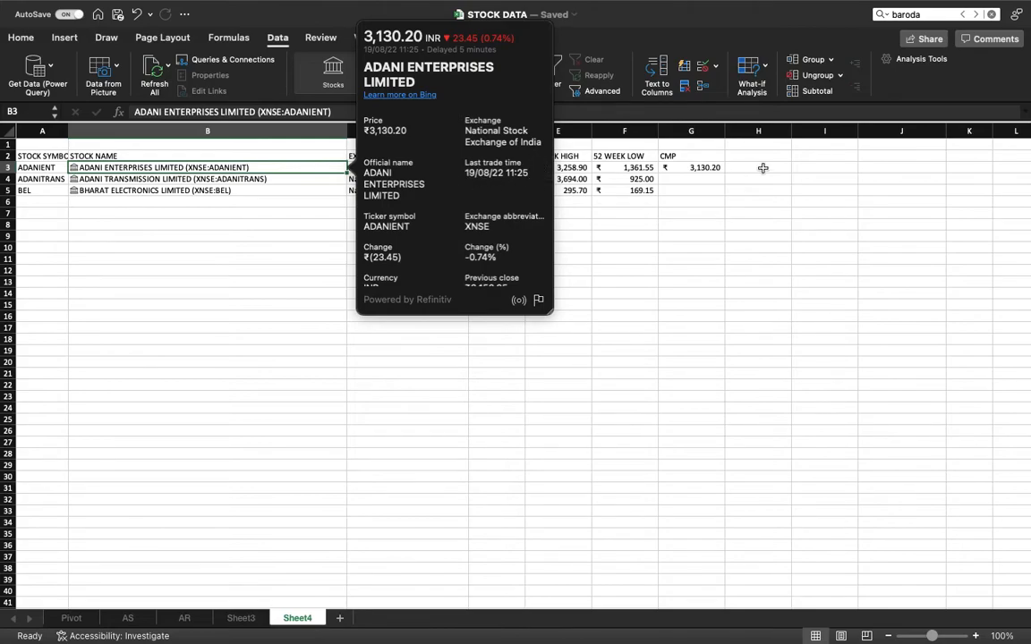
Step: Enter the formula =B3.[Market cap] in cell H3 to retrieve the first stock's market capitalisation
left_click(732, 168)
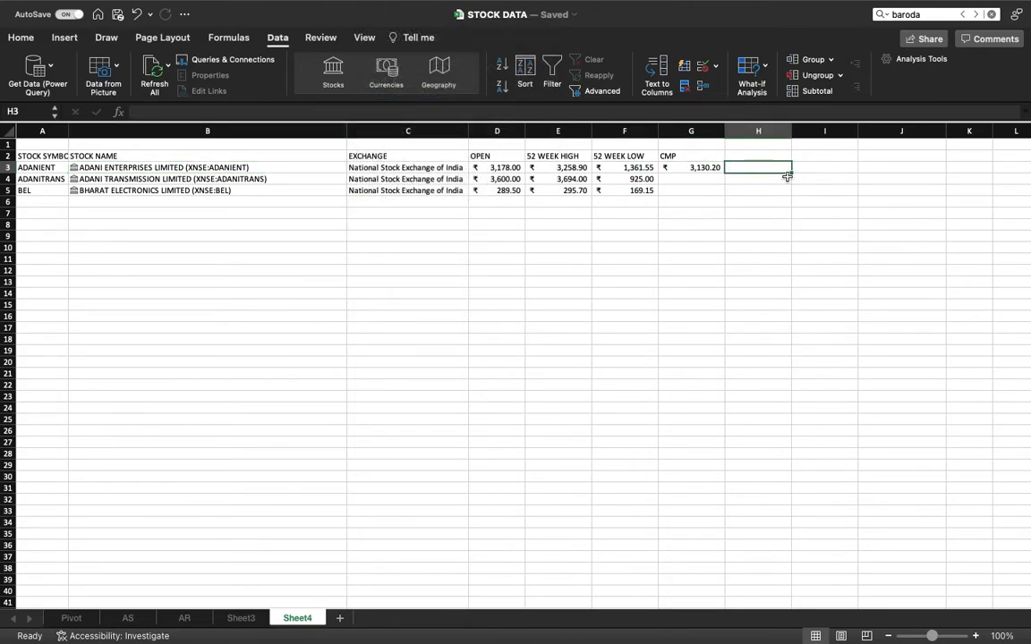
type("=")
key("Left")
key("Left")
key("Left")
key("Left")
key("Left")
key("Left")
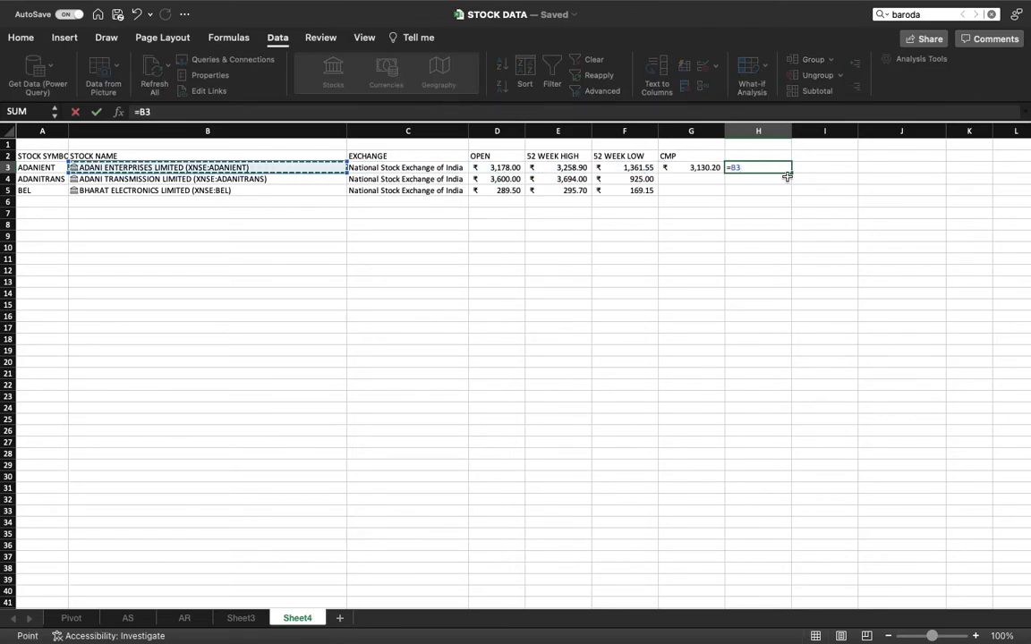
type(".")
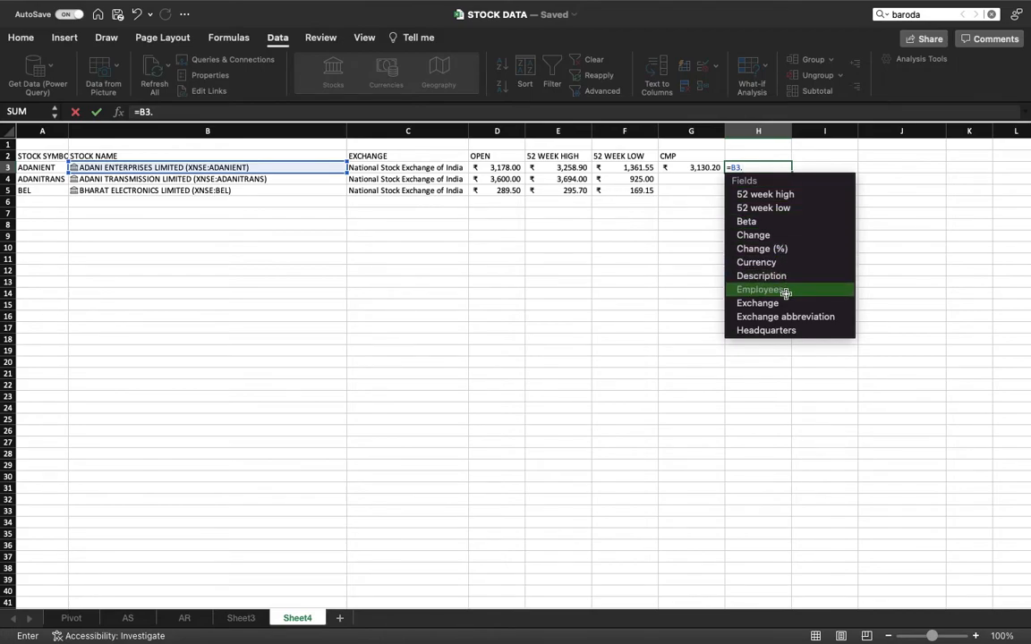
scroll(785, 293, "down", 3)
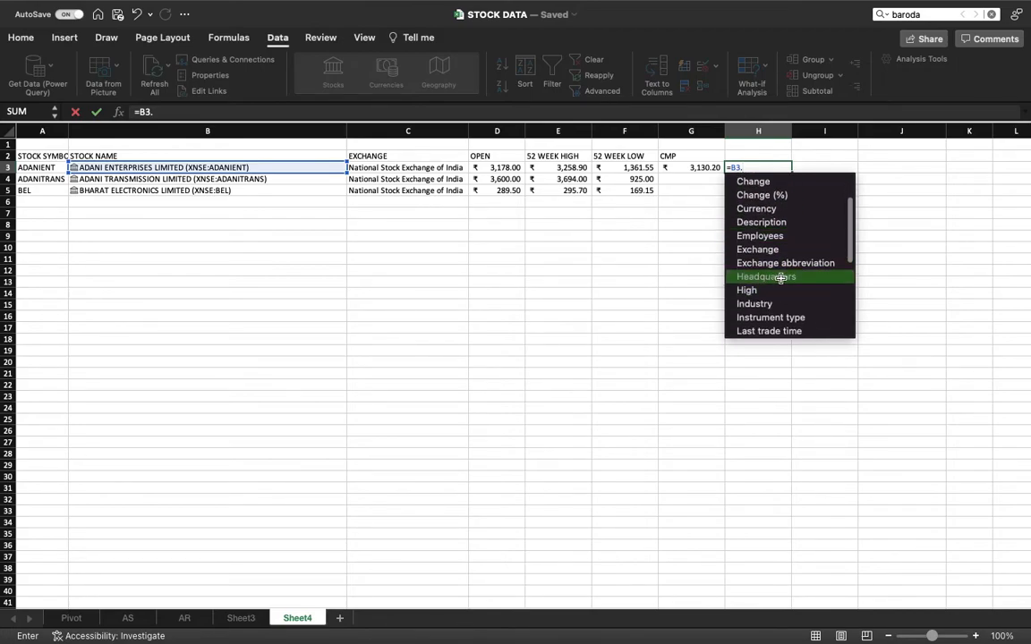
scroll(783, 279, "down", 3)
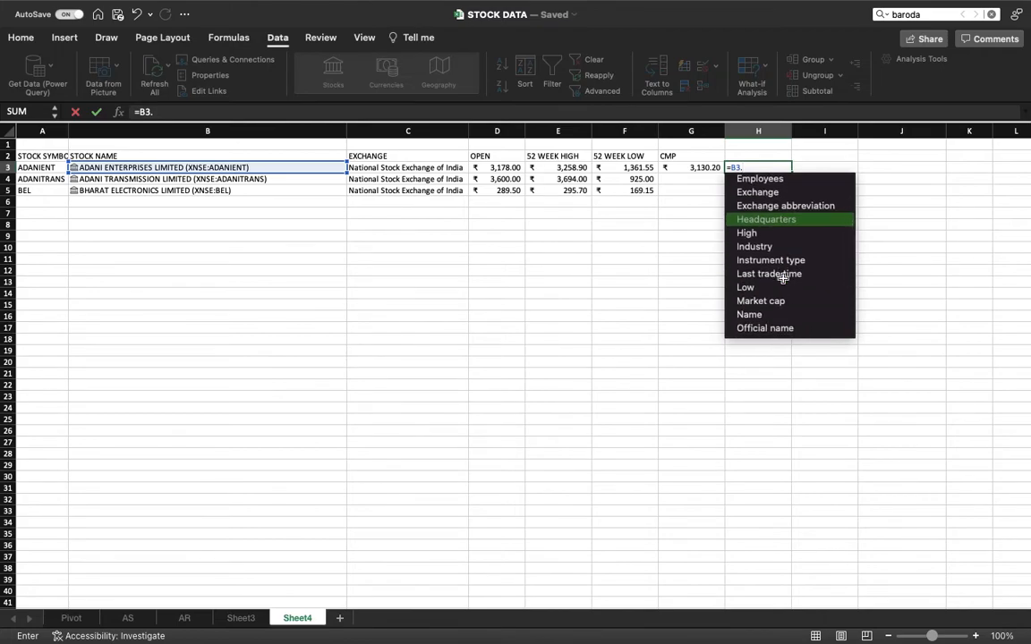
scroll(783, 278, "down", 3)
scroll(783, 278, "down", 3)
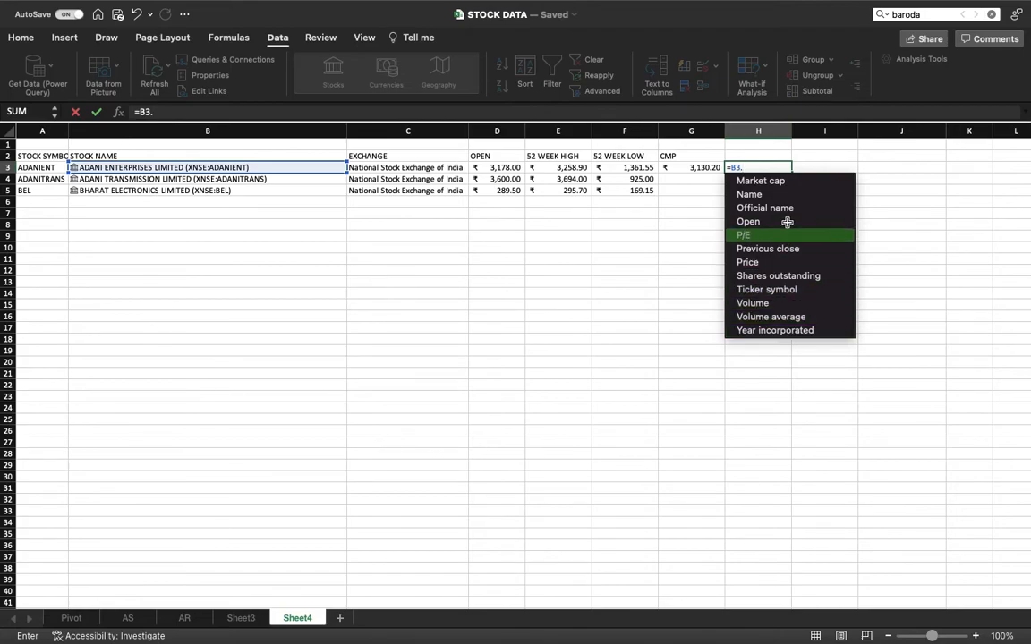
scroll(769, 189, "up", 1)
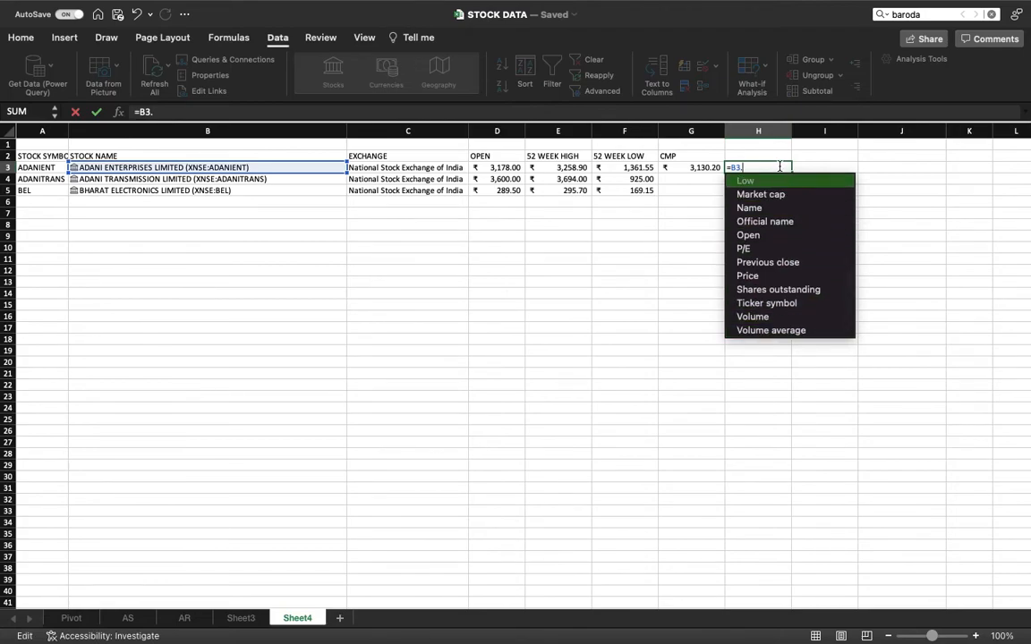
left_click(763, 194)
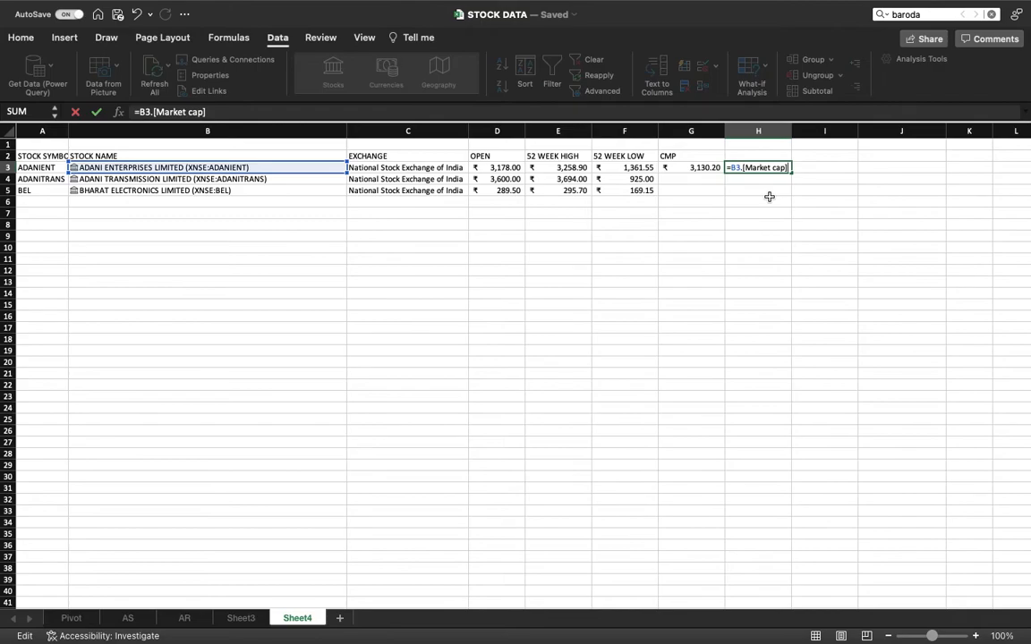
key("Return")
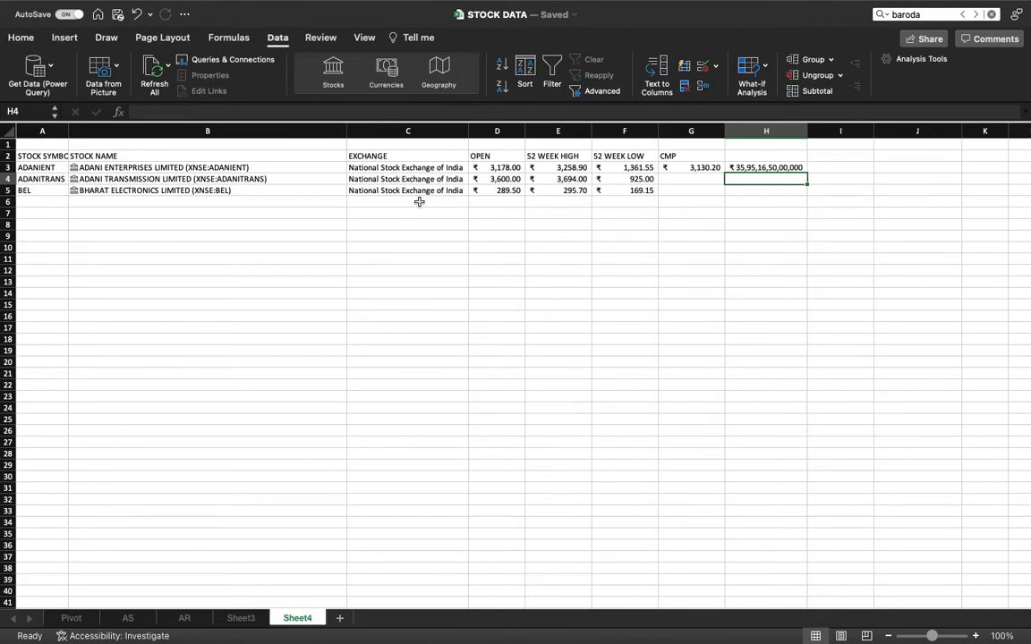
Step: Show the AS sheet and inspect the first stock's formulas in the SYMBOL, CMP and RECO PRICE columns
left_click(136, 620)
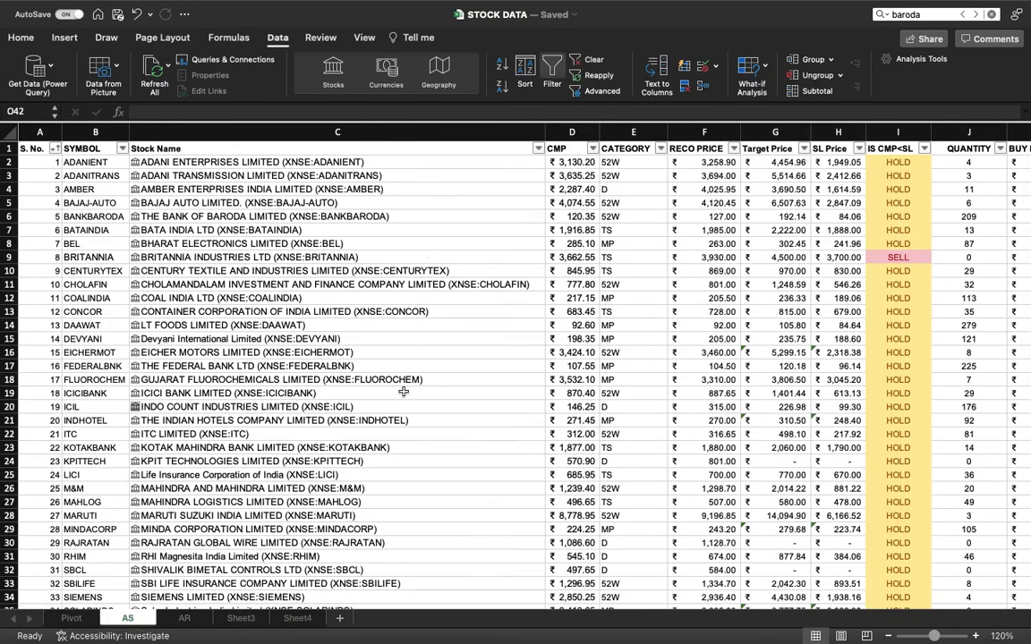
left_click(577, 163)
key("Left")
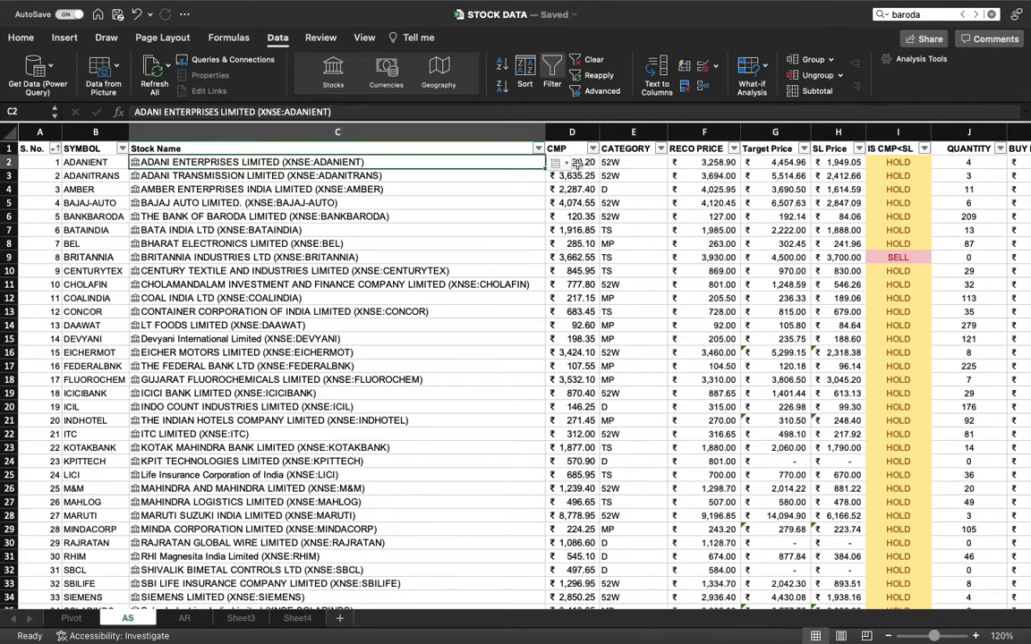
key("Left")
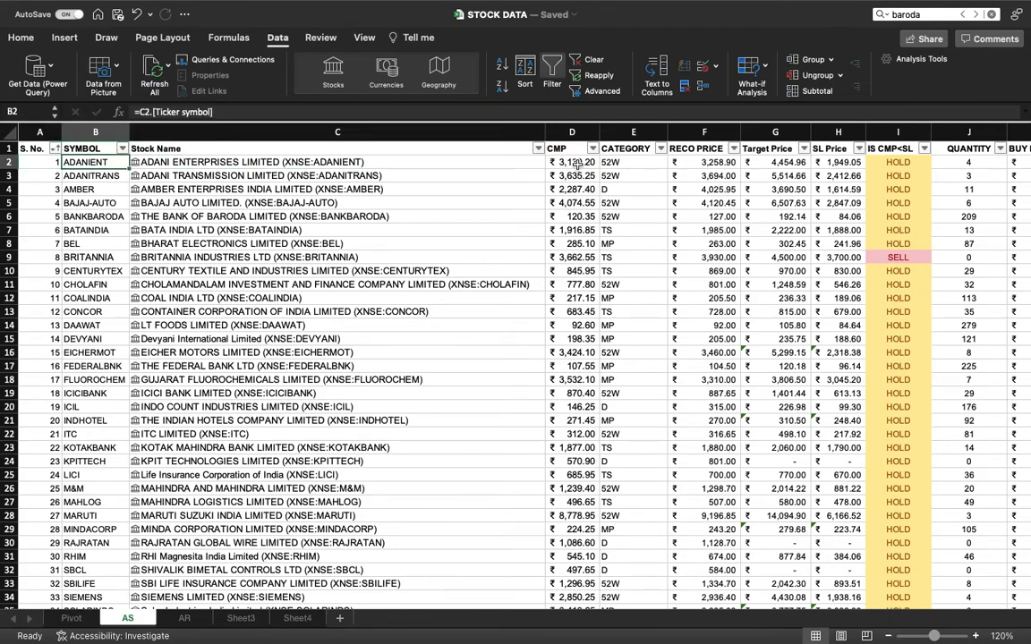
left_click(227, 112)
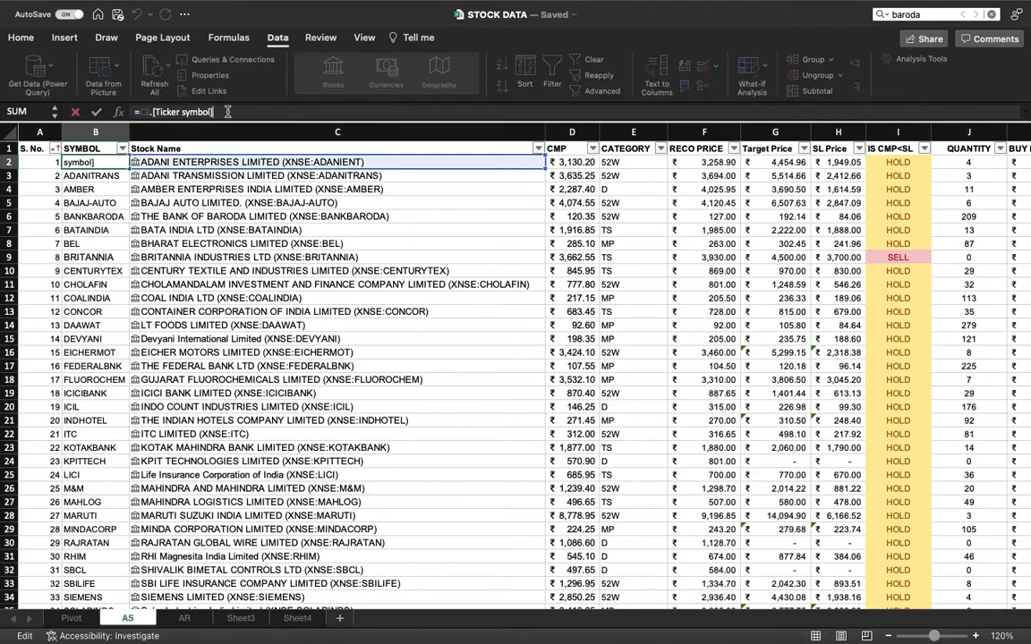
left_click(572, 162)
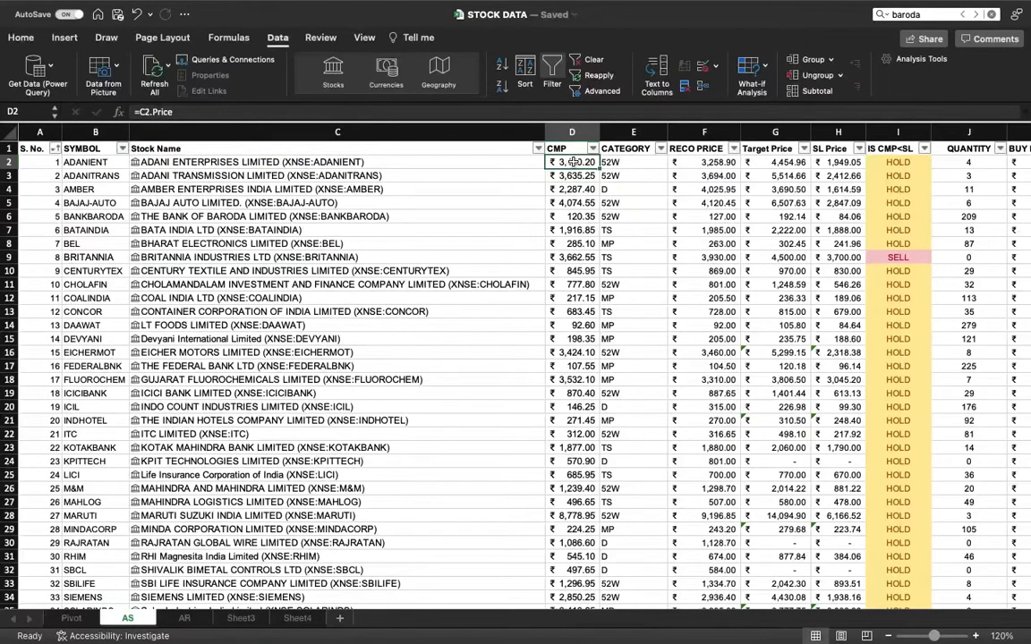
key("Right")
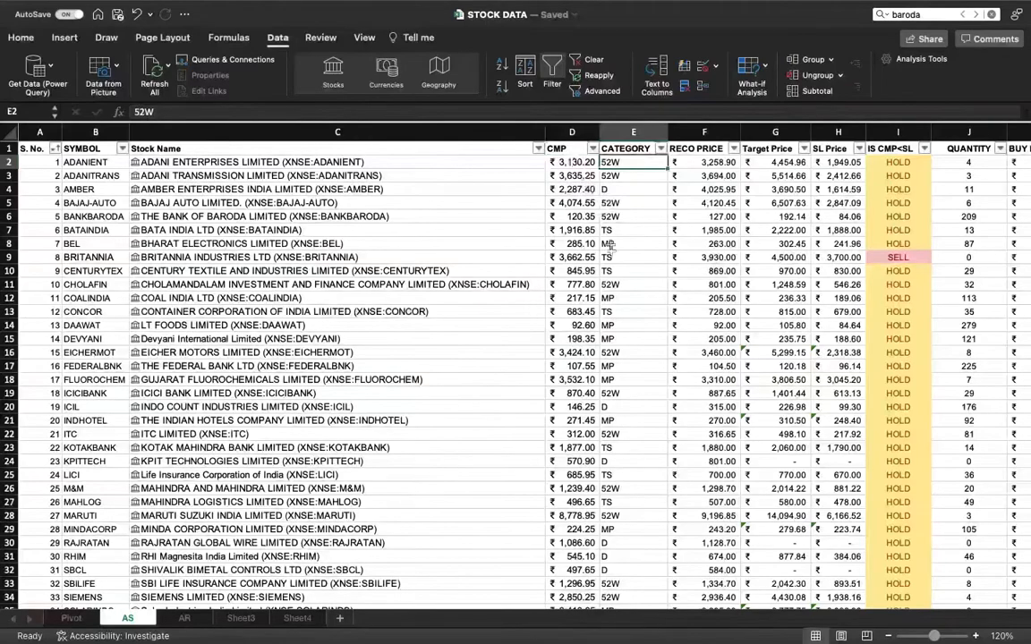
key("Right")
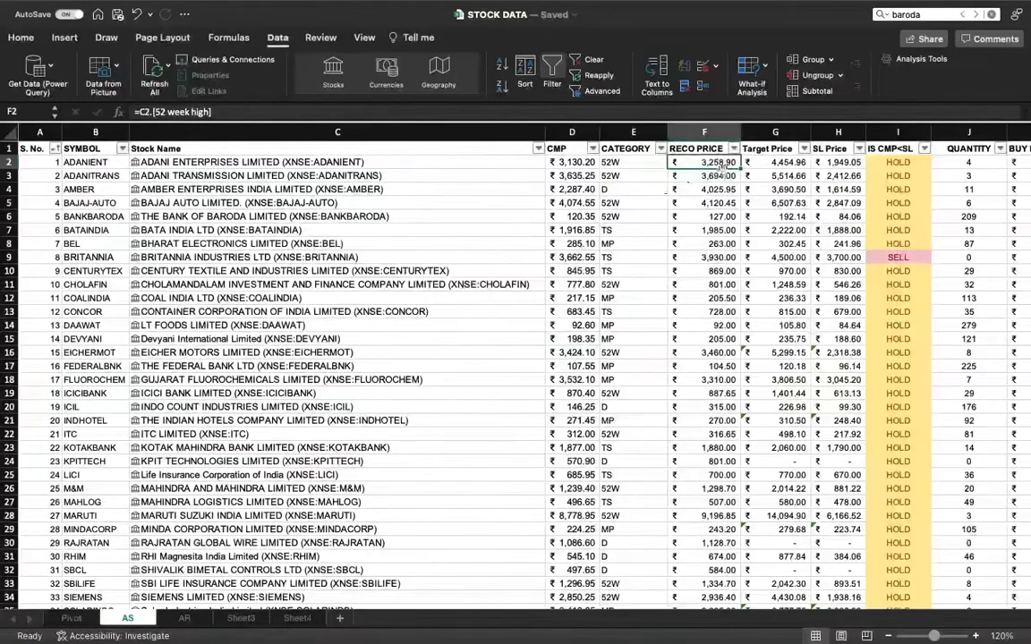
Step: Look over the AS sheet's columns from Stock Name across to TO BE BOUGHT, and switch to the Stock Data in Excel title slide
scroll(707, 176, "right", 5)
scroll(722, 170, "right", 5)
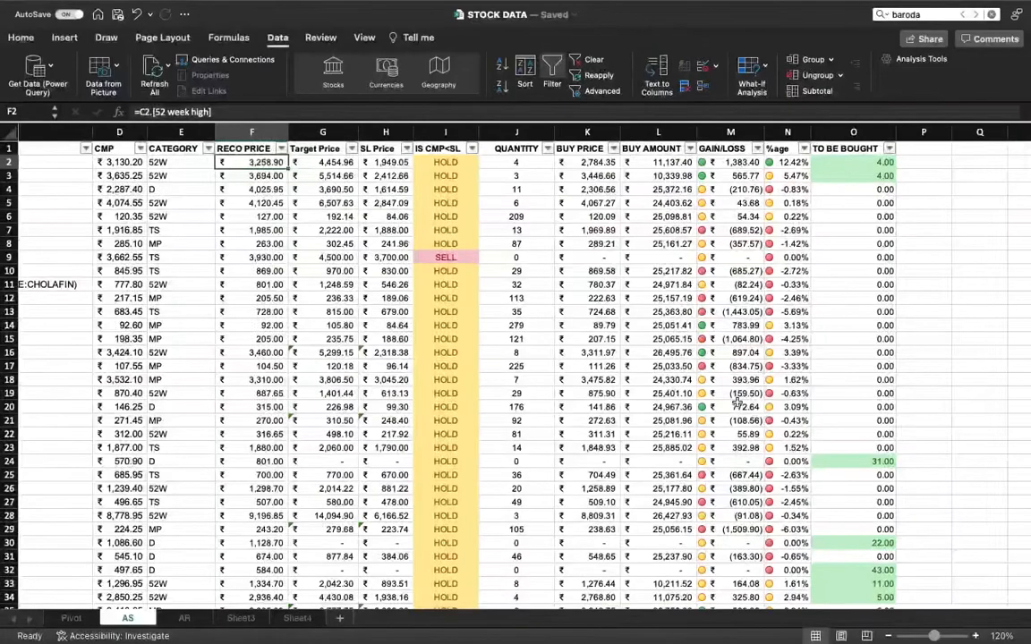
scroll(736, 402, "left", 10)
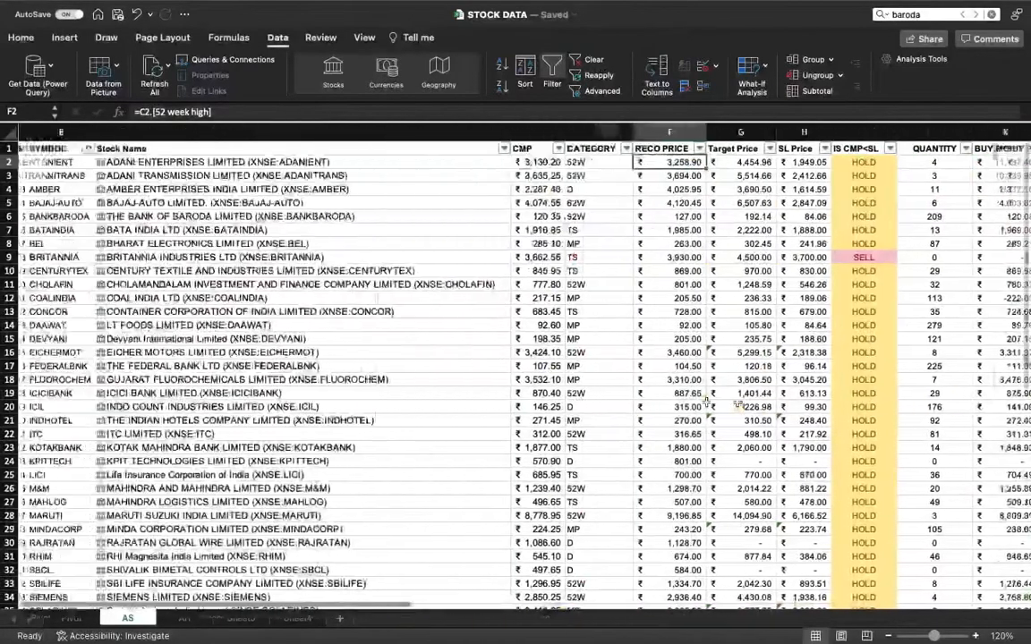
scroll(735, 401, "right", 8)
scroll(735, 402, "right", 3)
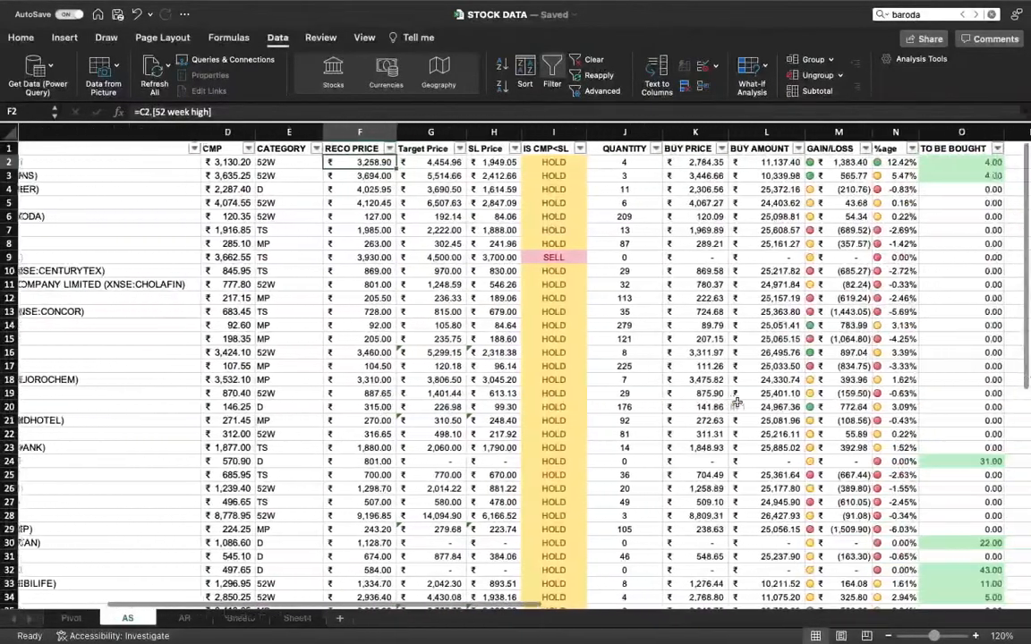
scroll(736, 401, "left", 8)
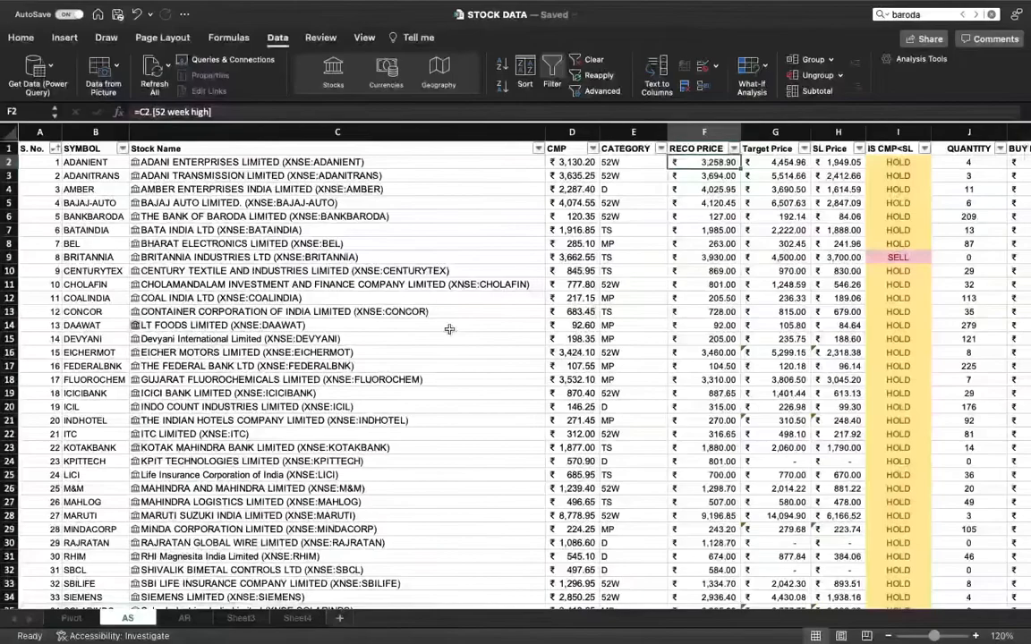
key("super+Tab")
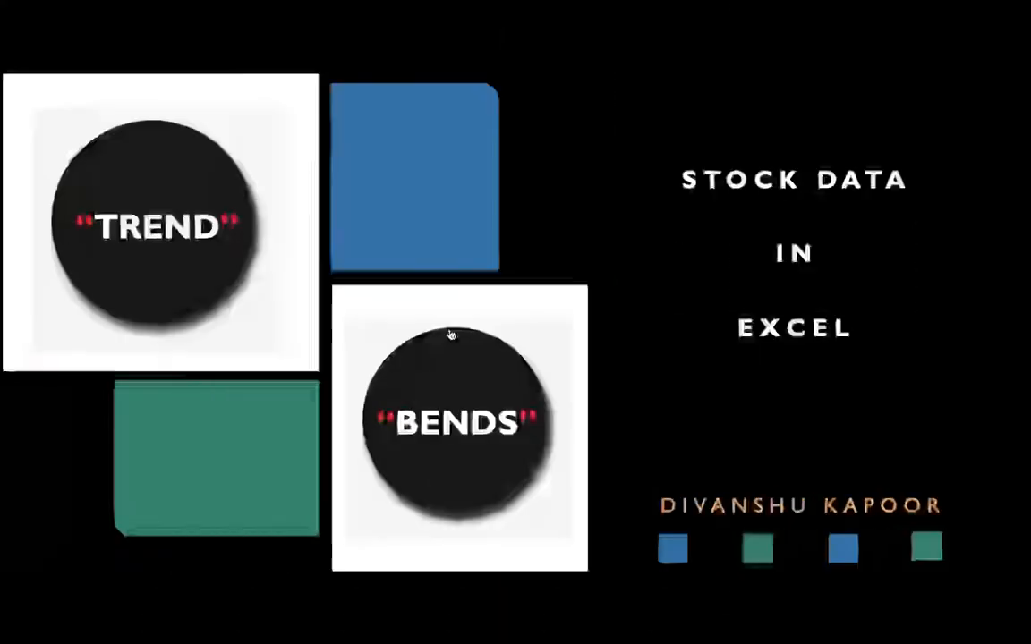